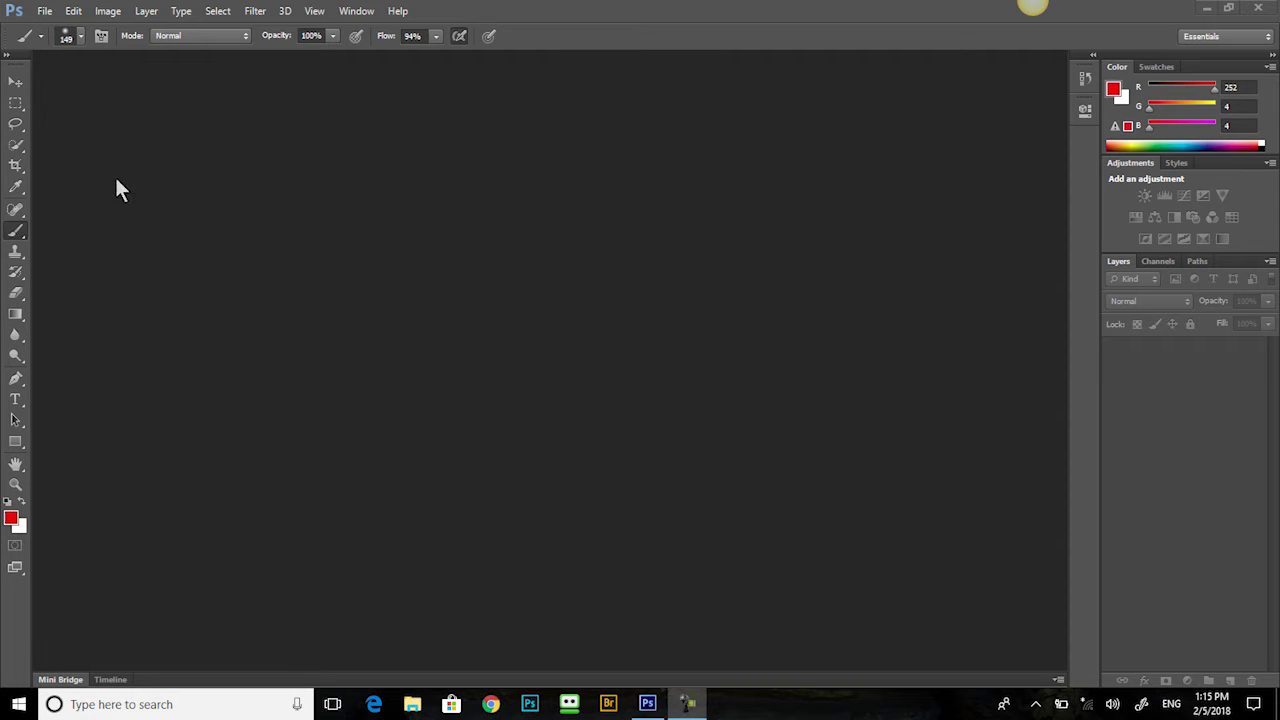
Create a Default Photoshop Size document (7 × 5 in, 72 ppi) named 'Brush'.
click(45, 11)
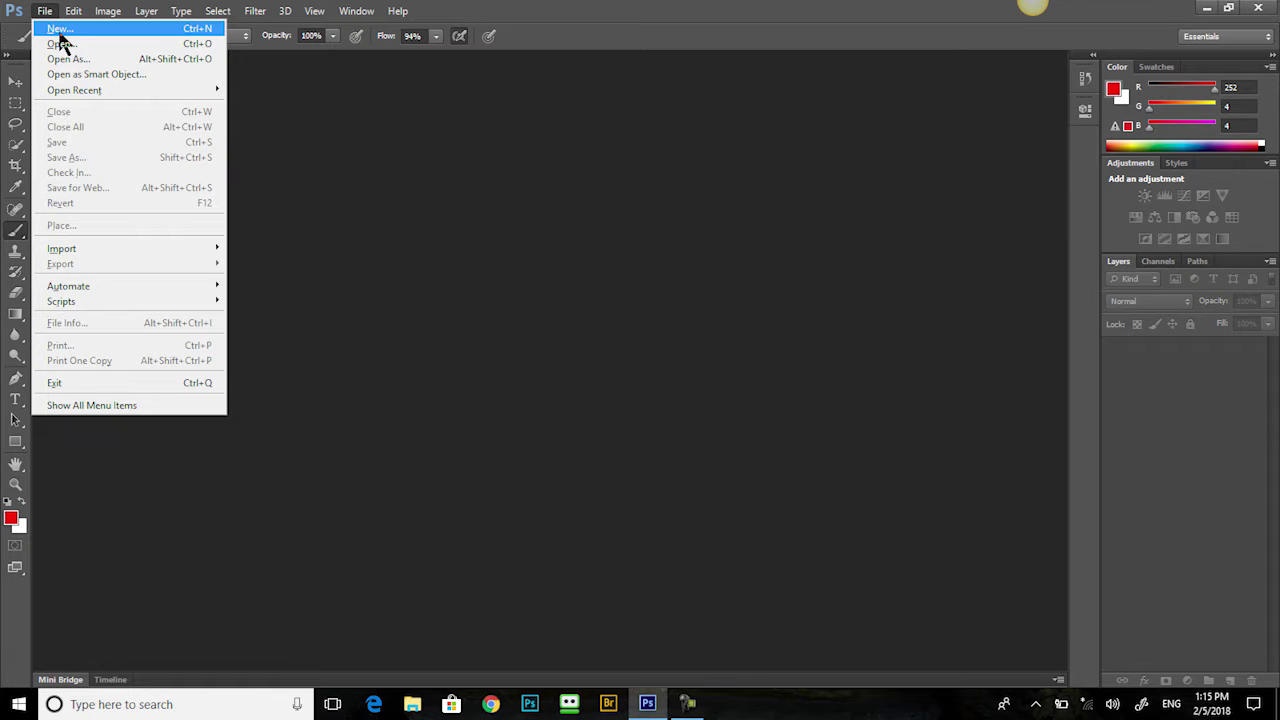
click(59, 30)
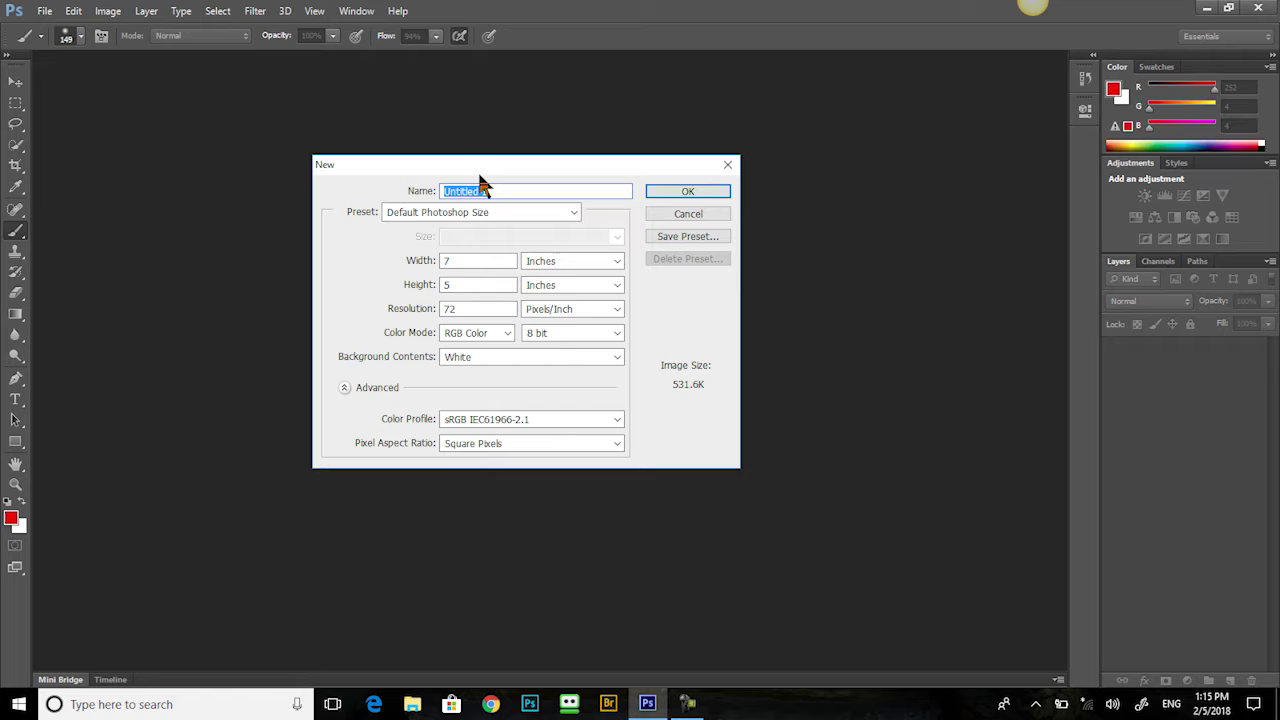
click(496, 224)
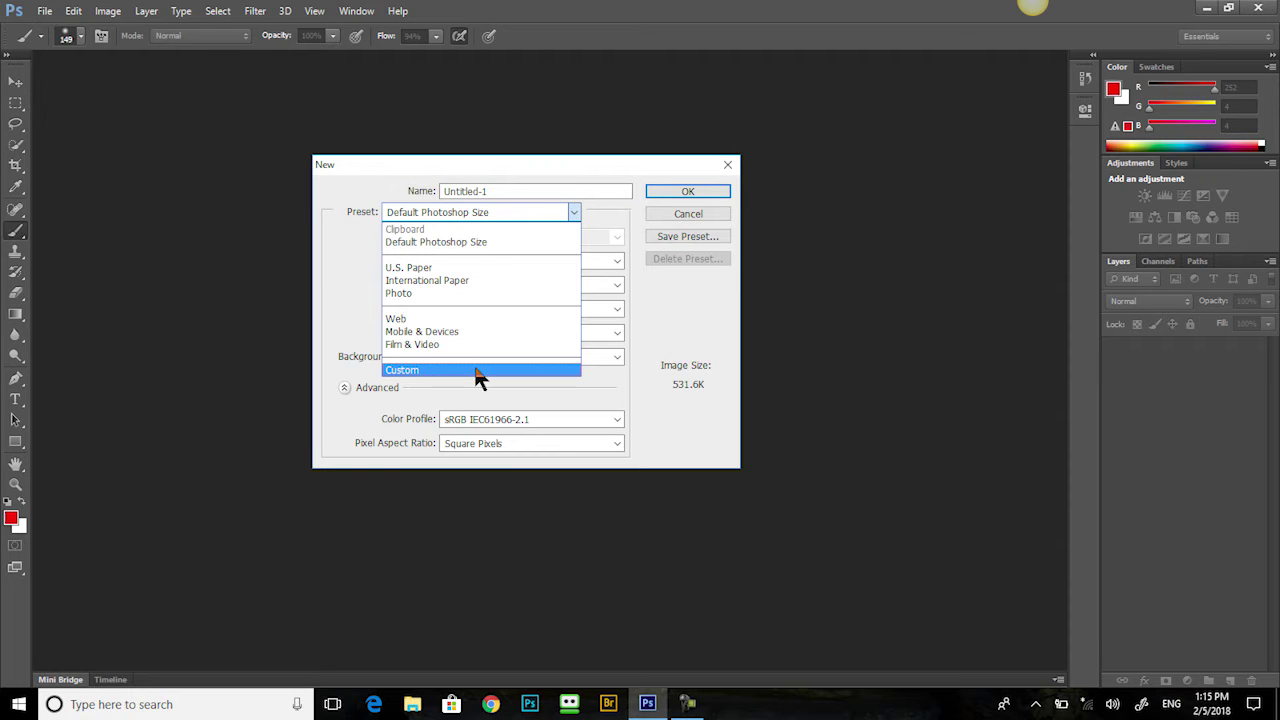
click(514, 245)
click(506, 191)
drag(506, 191, 404, 187)
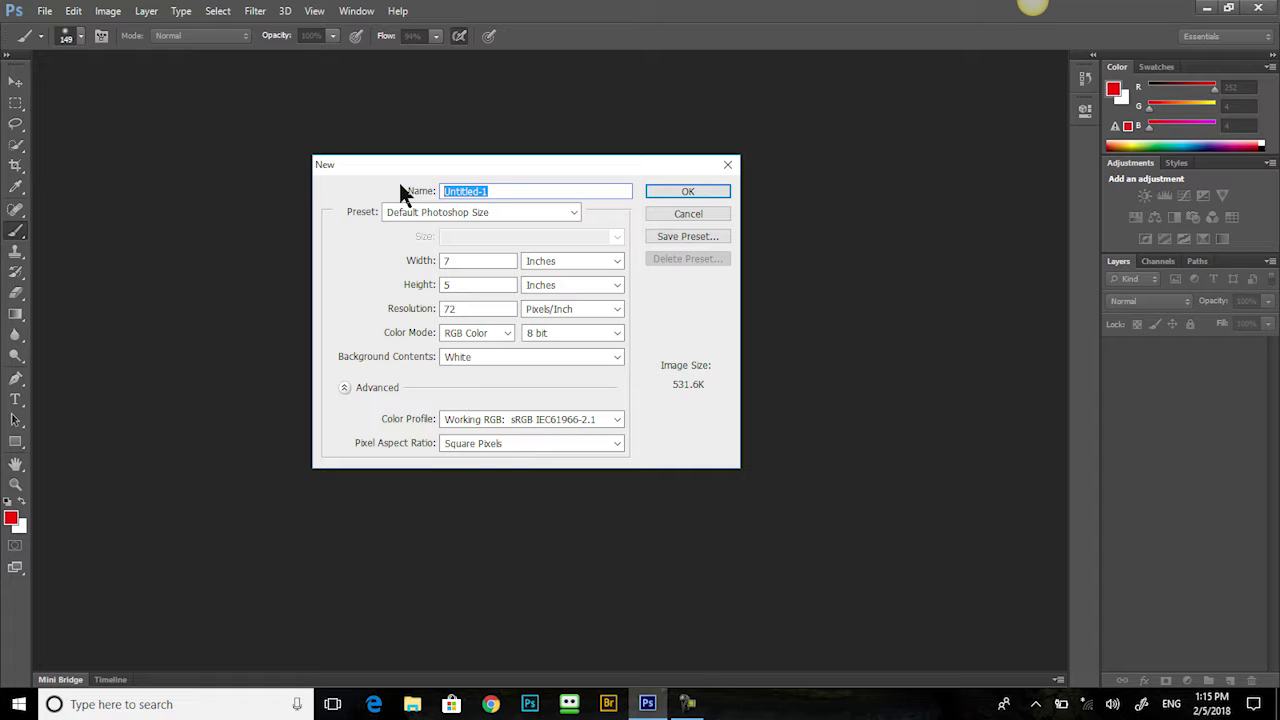
text(Brush)
click(712, 200)
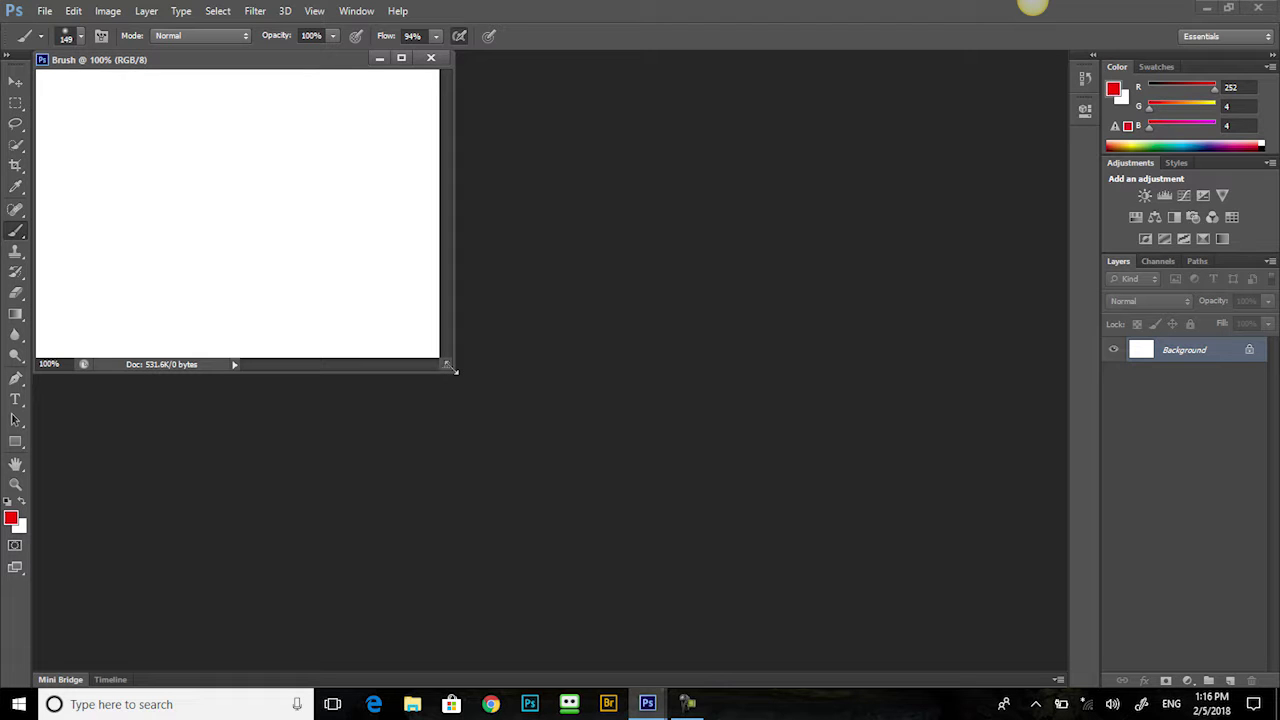
Enlarge the Brush window across the workspace and zoom between 25% and 300%, ending at 200%.
mouse_move(455, 370)
mouse_down()
mouse_move(543, 451)
mouse_move(757, 574)
mouse_move(989, 683)
mouse_up()
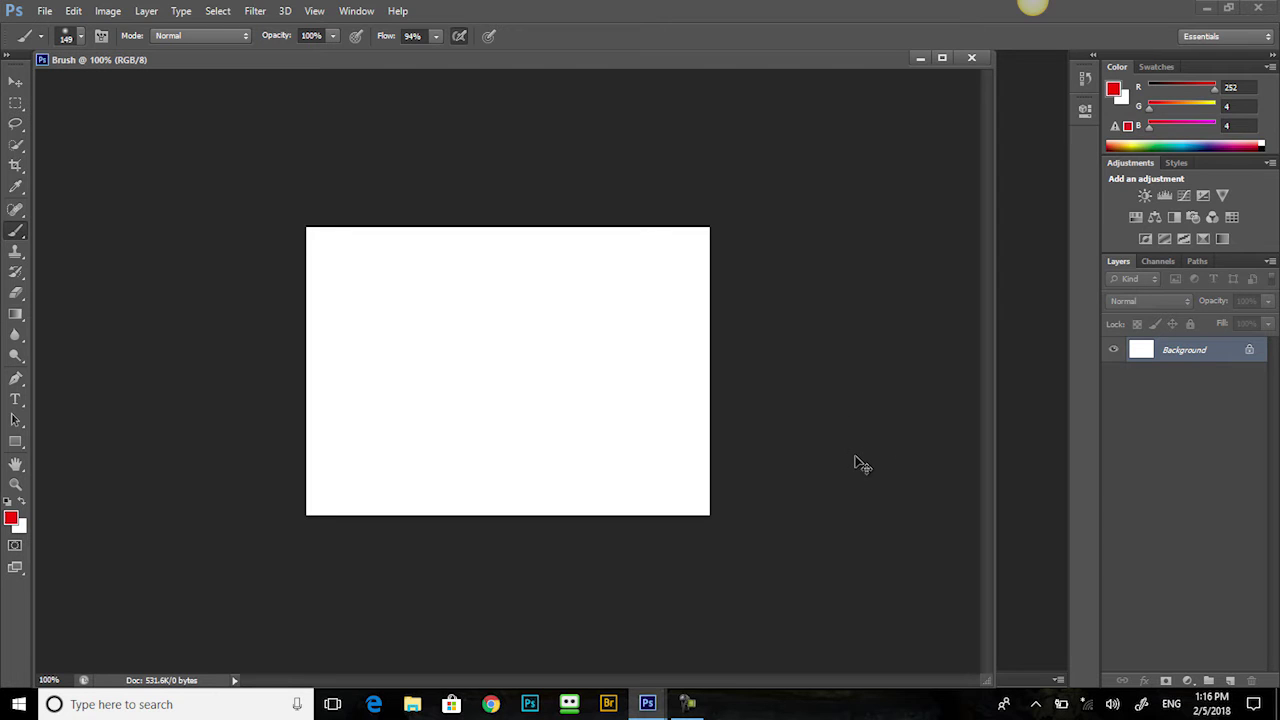
key(ctrl+plus)
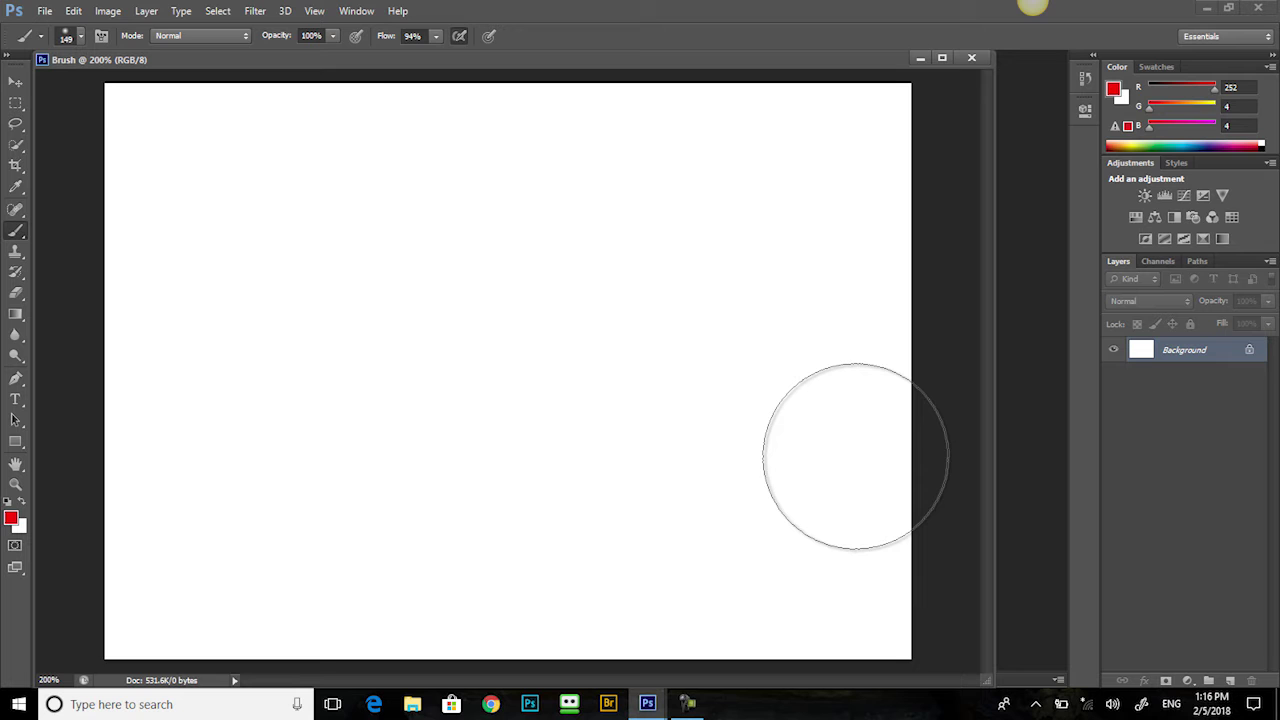
key(ctrl+minus)
key(ctrl+minus)
key(ctrl+minus)
key(ctrl+minus)
key(ctrl+minus)
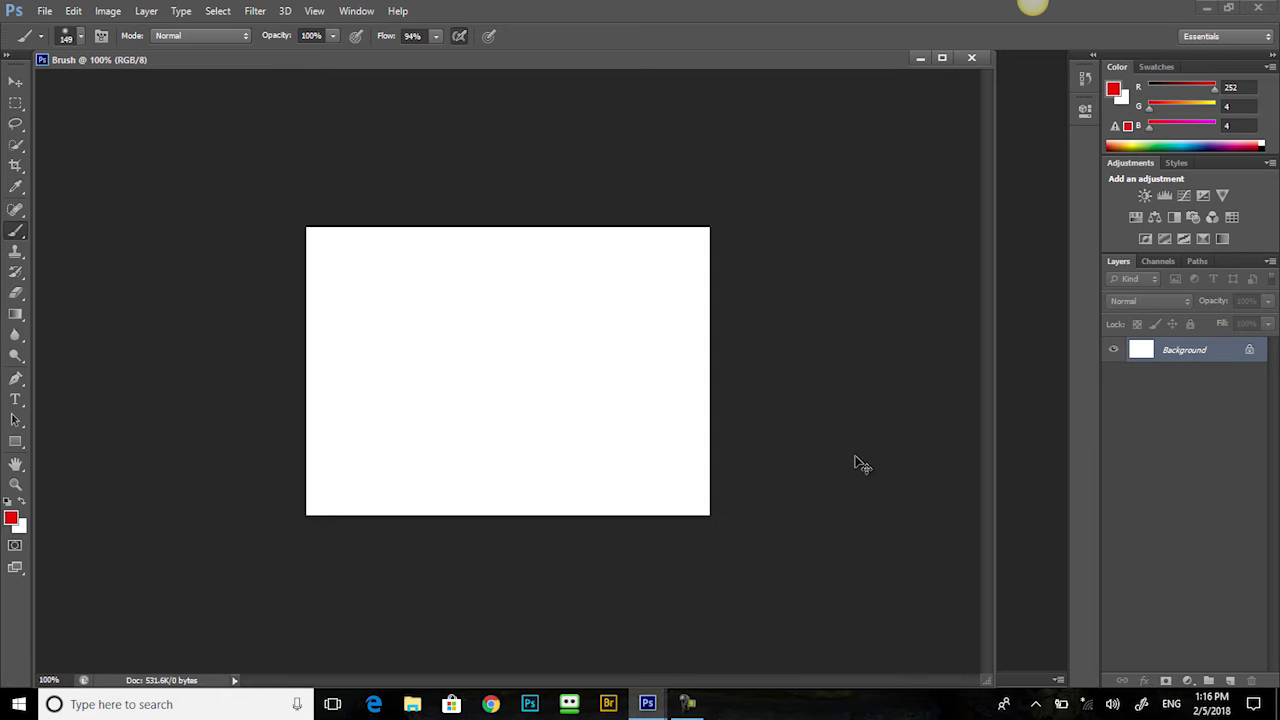
key(ctrl+plus)
key(ctrl+plus)
key(ctrl+plus)
key(ctrl+plus)
key(ctrl+plus)
key(ctrl+plus)
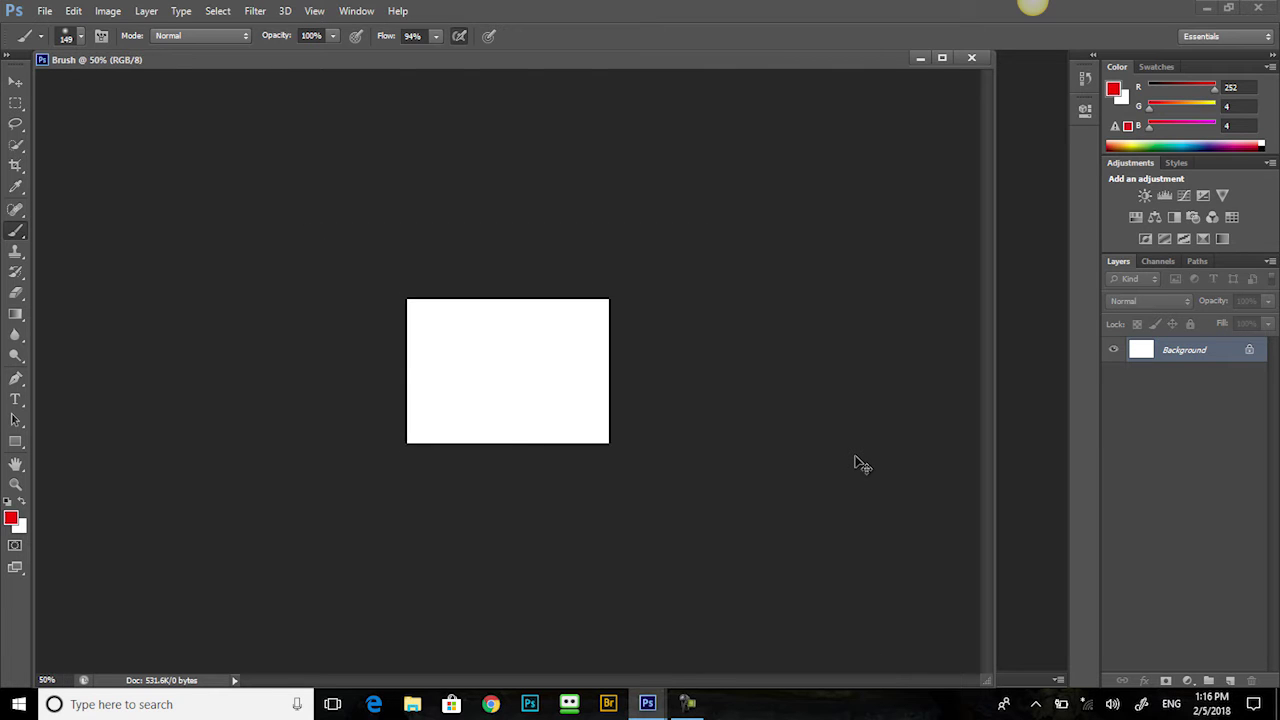
key(ctrl+minus)
key(ctrl+minus)
key(ctrl+minus)
key(ctrl+minus)
key(ctrl+minus)
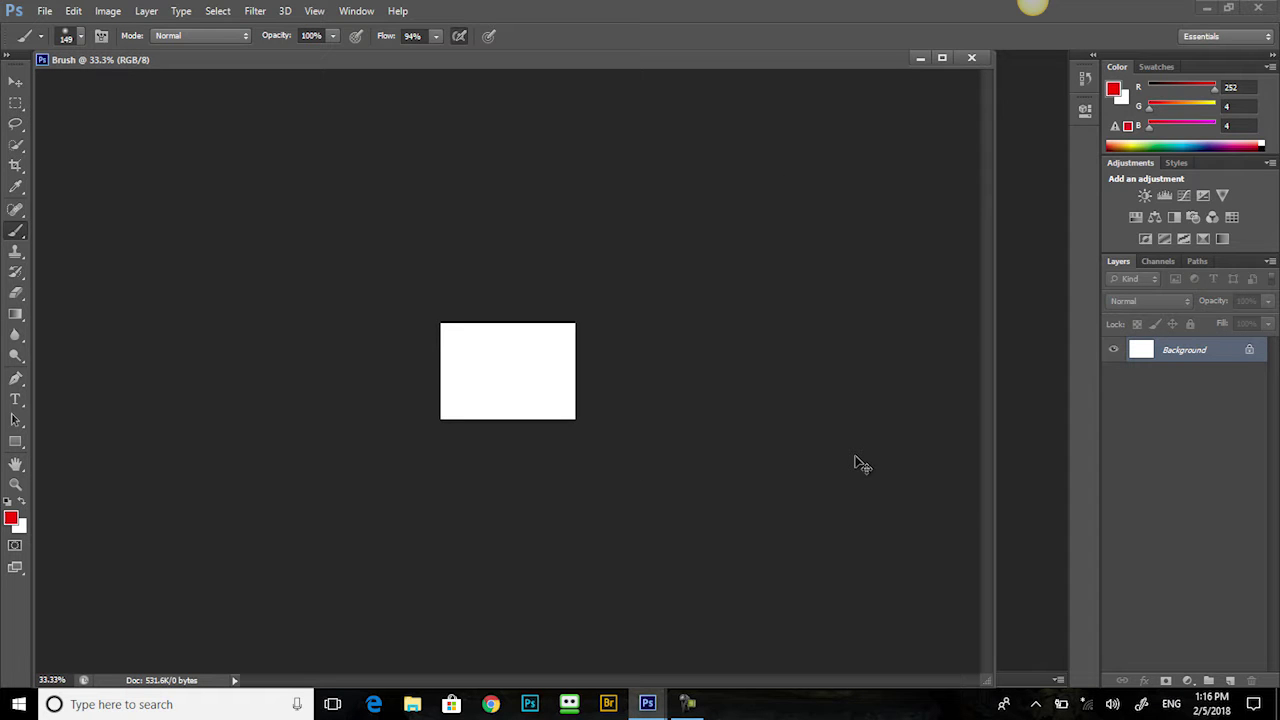
key(ctrl+plus)
key(ctrl+plus)
key(ctrl+plus)
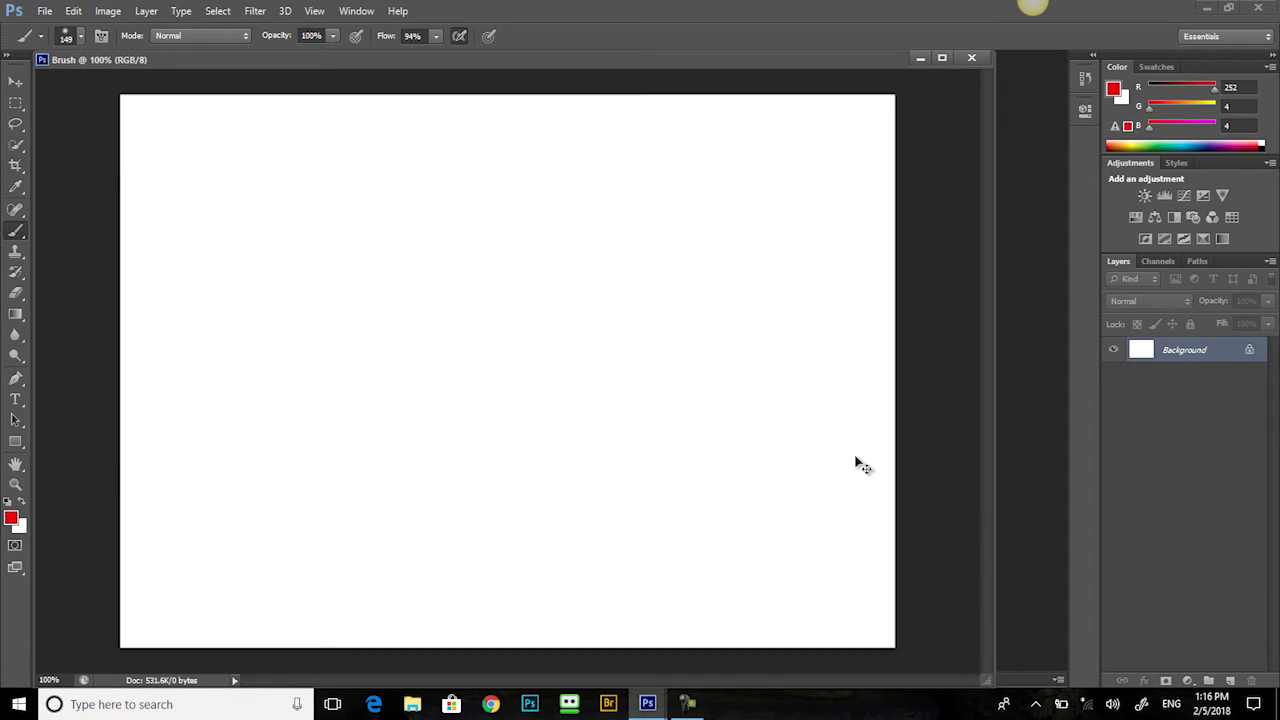
key(ctrl+plus)
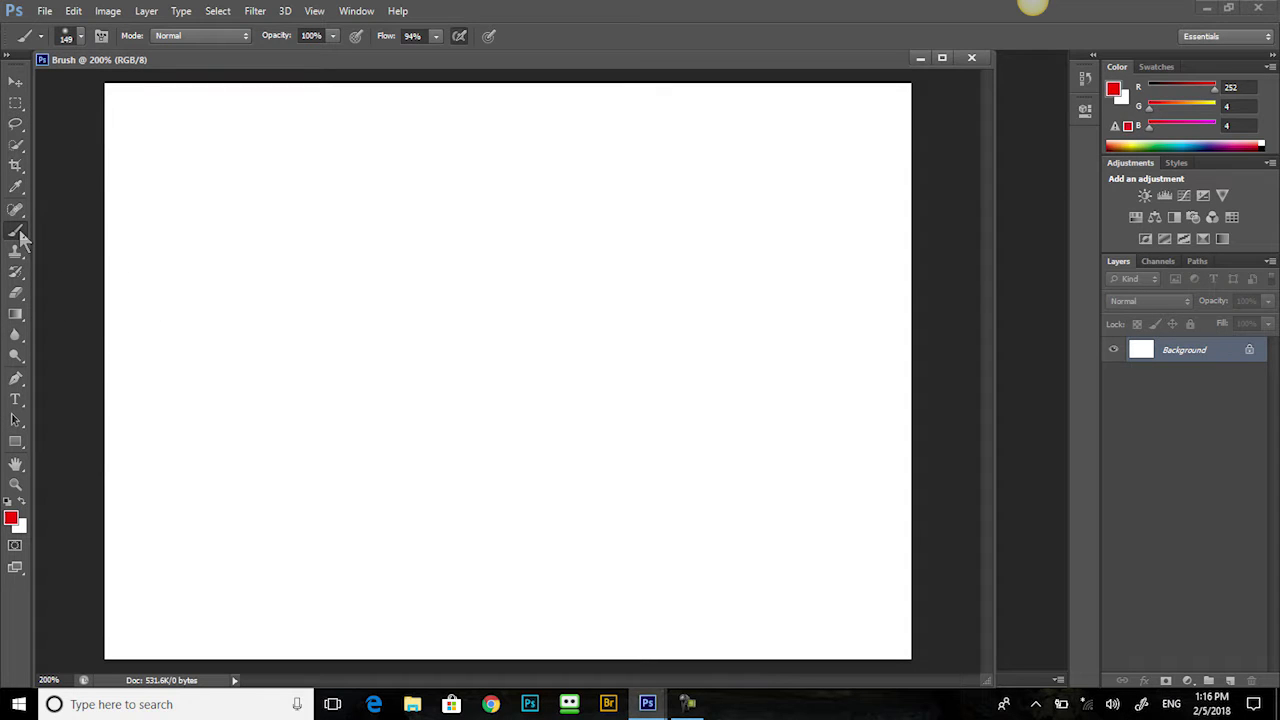
Paint a soft red diagonal test stroke with the Brush, then undo it.
click(19, 296)
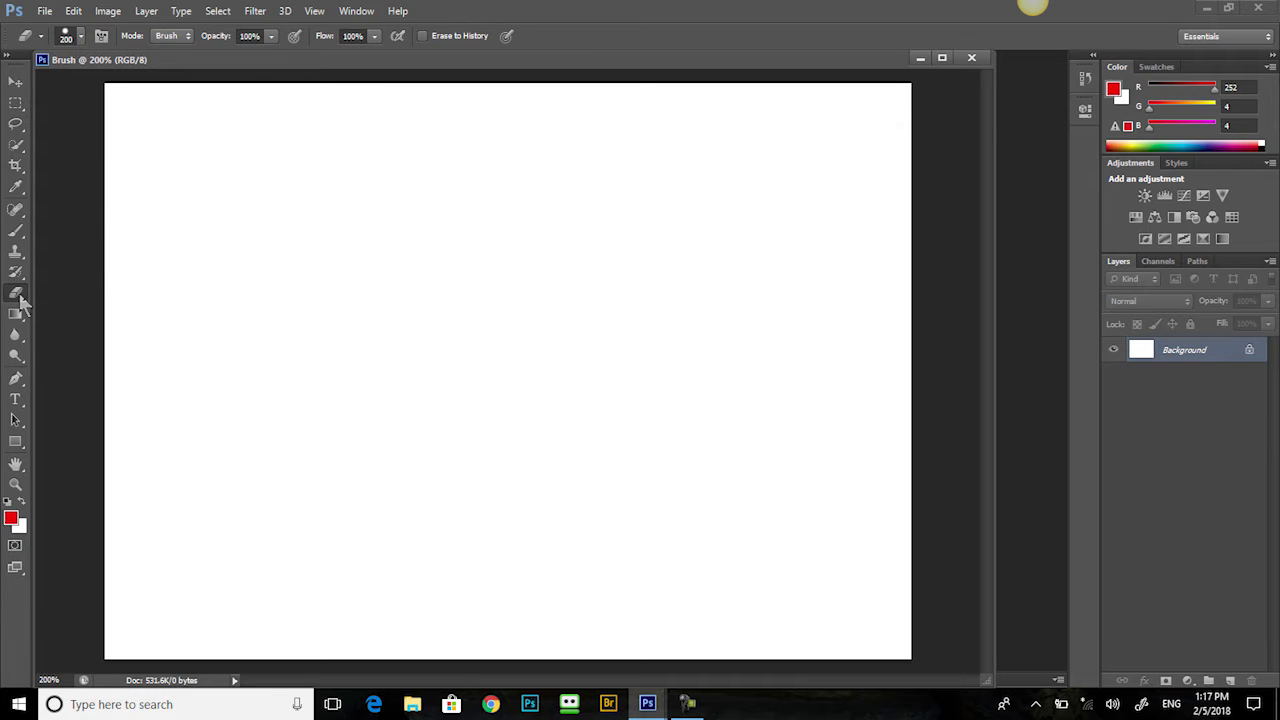
key(b)
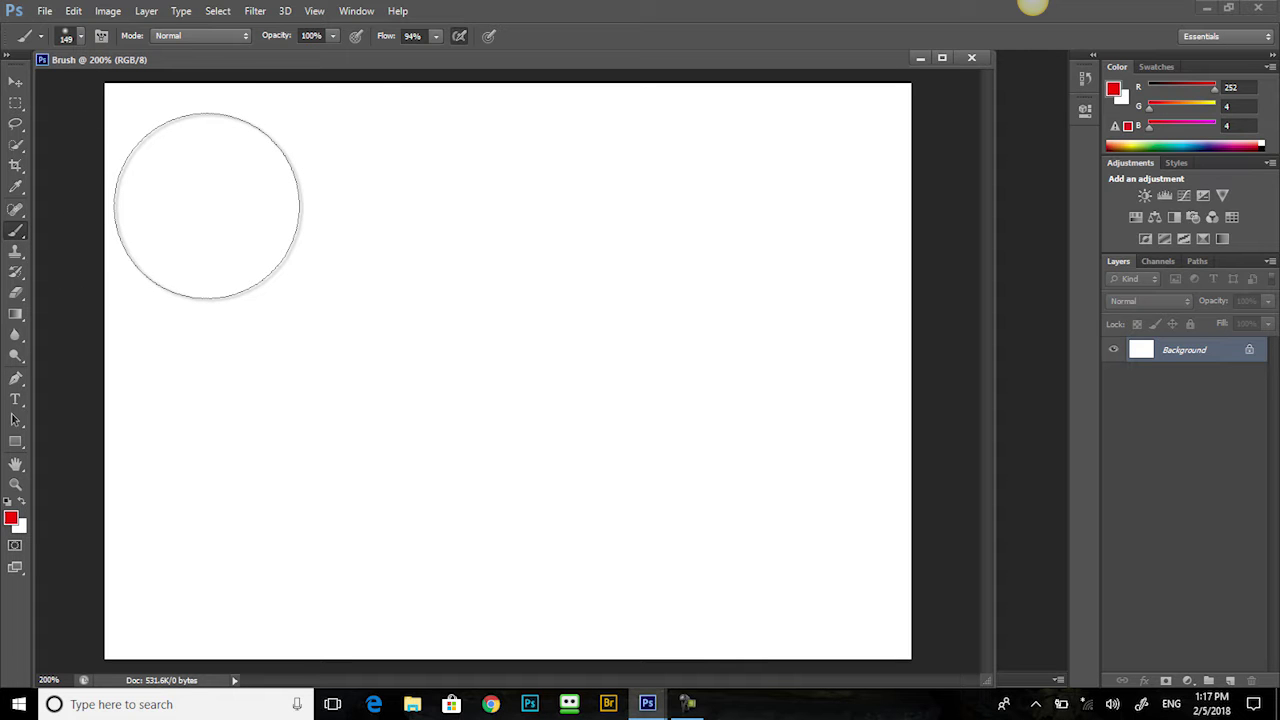
mouse_move(207, 206)
mouse_down()
mouse_move(309, 294)
mouse_move(516, 421)
mouse_move(630, 470)
mouse_up()
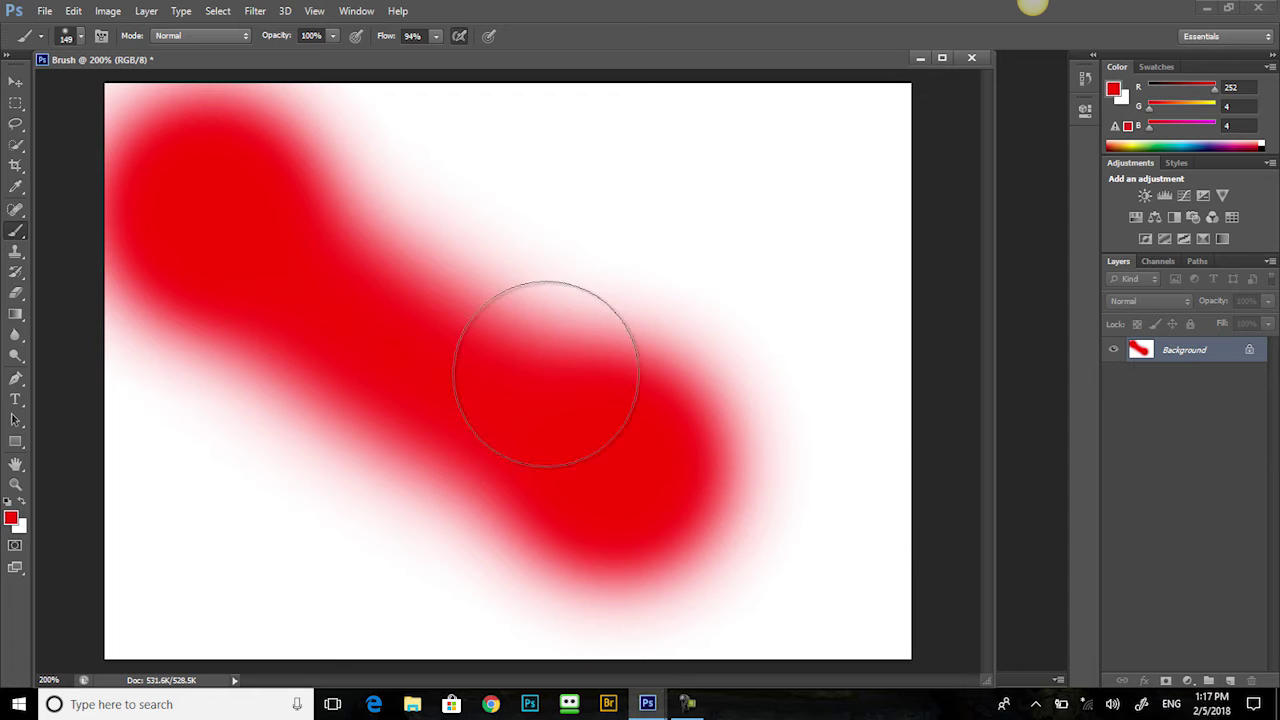
click(72, 12)
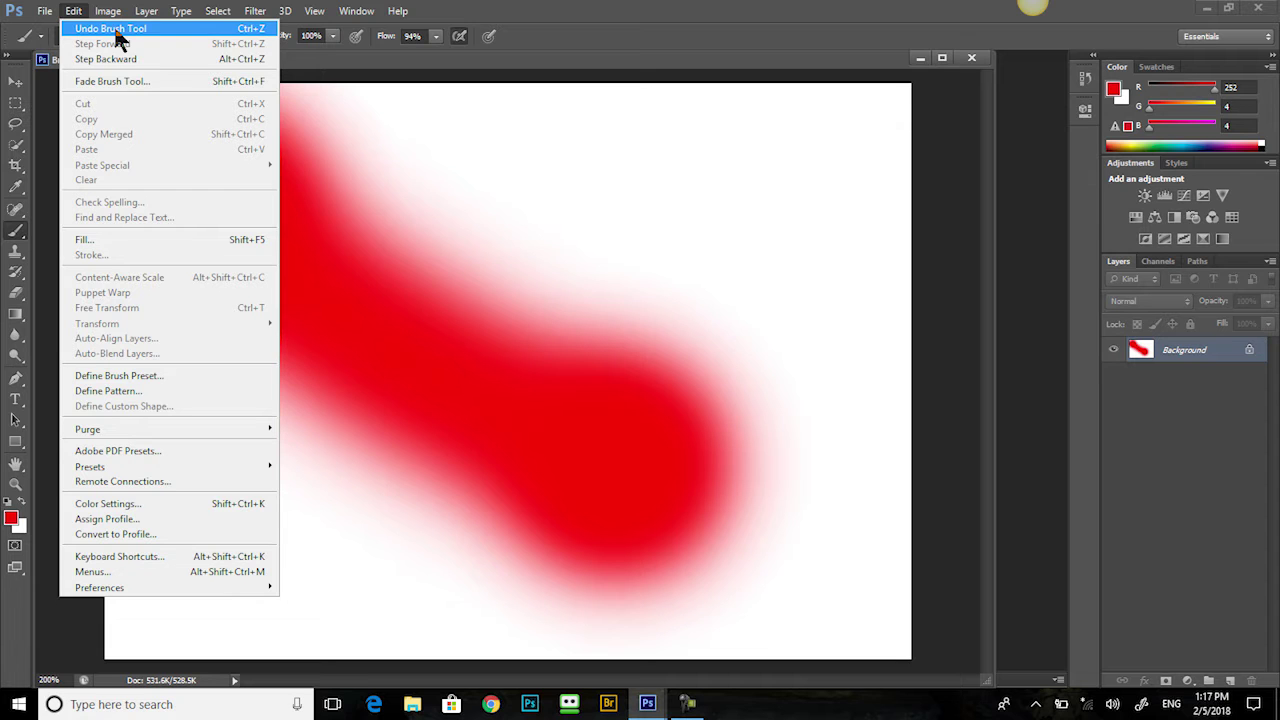
click(110, 29)
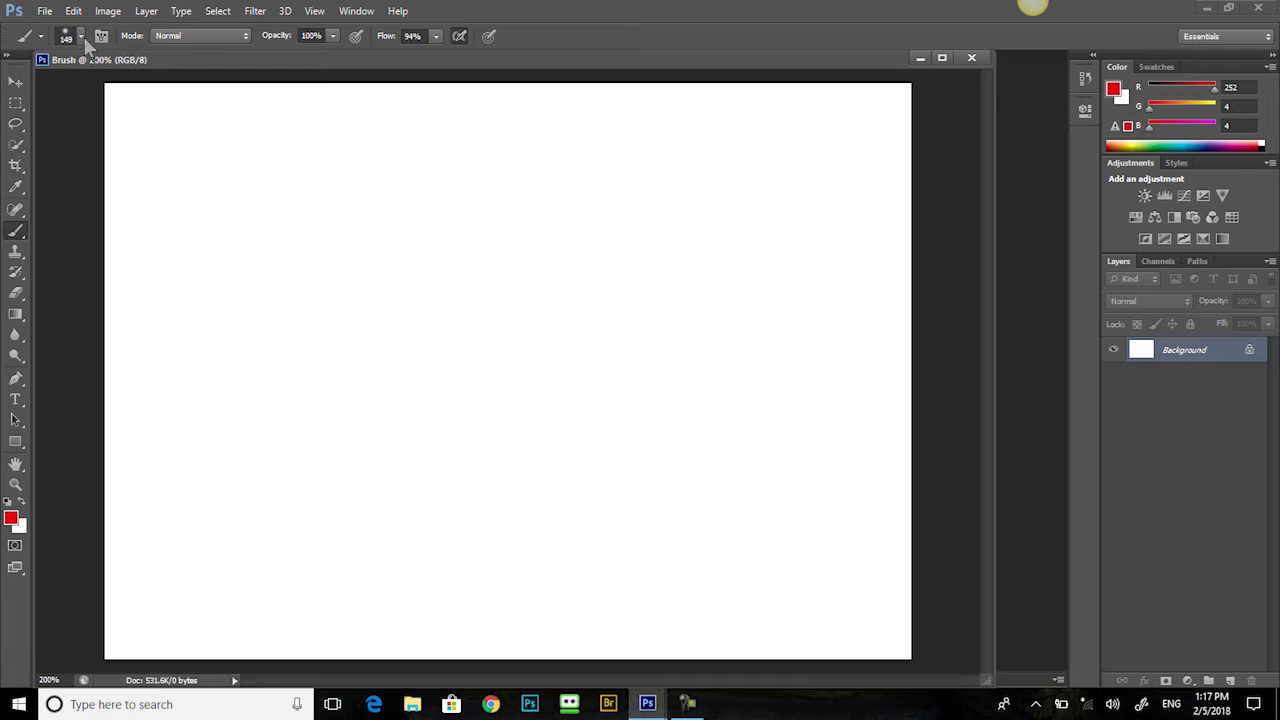
Reduce the brush tip size from 41 px down to 27 px.
click(82, 38)
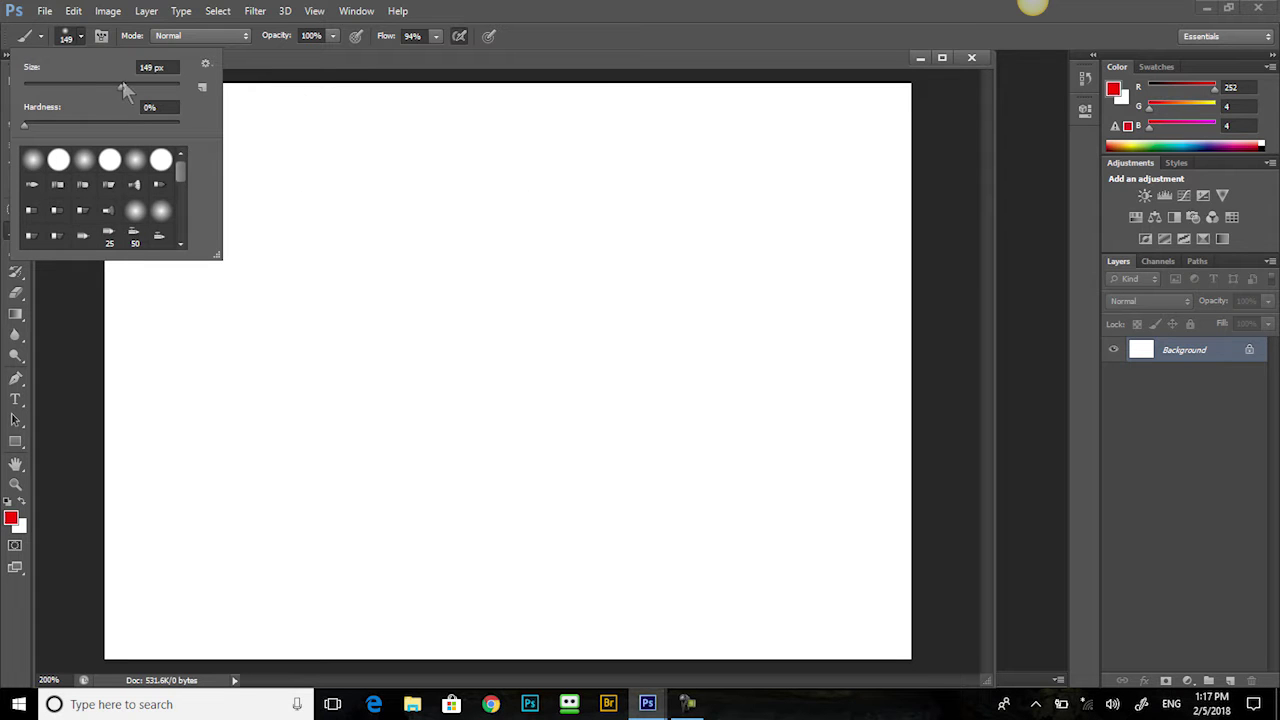
drag(121, 84, 55, 84)
drag(56, 88, 43, 88)
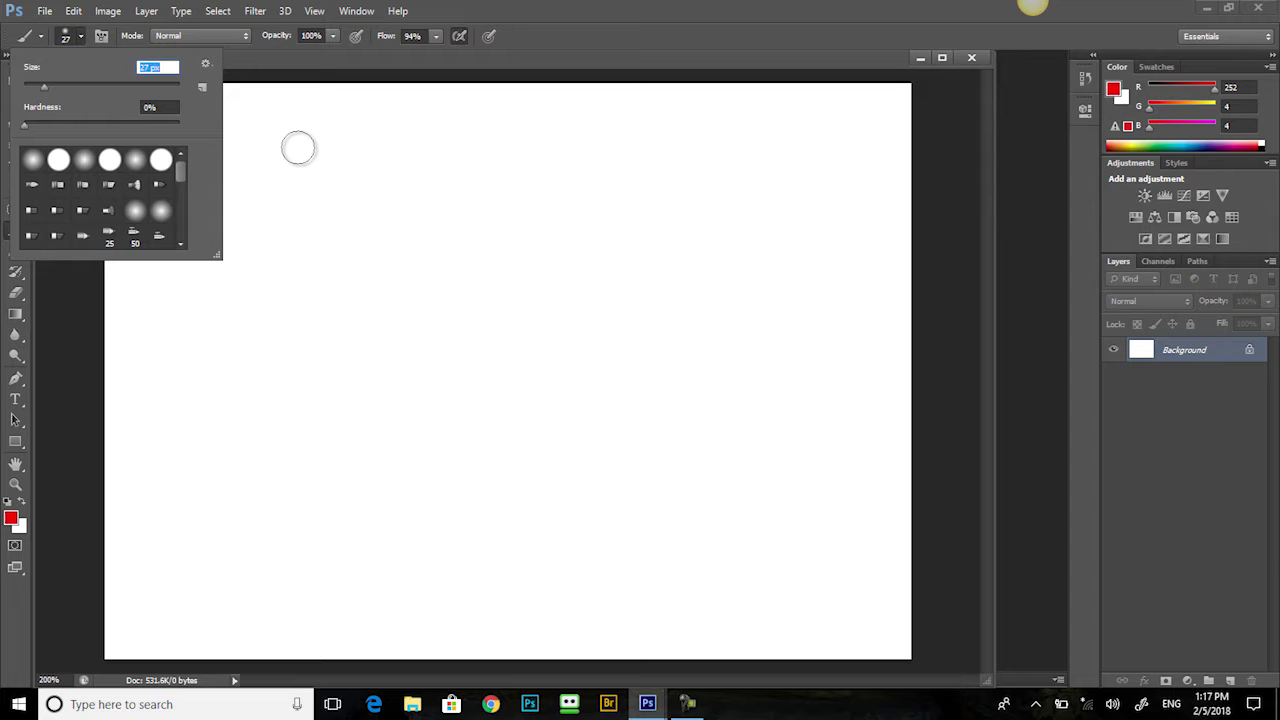
click(274, 77)
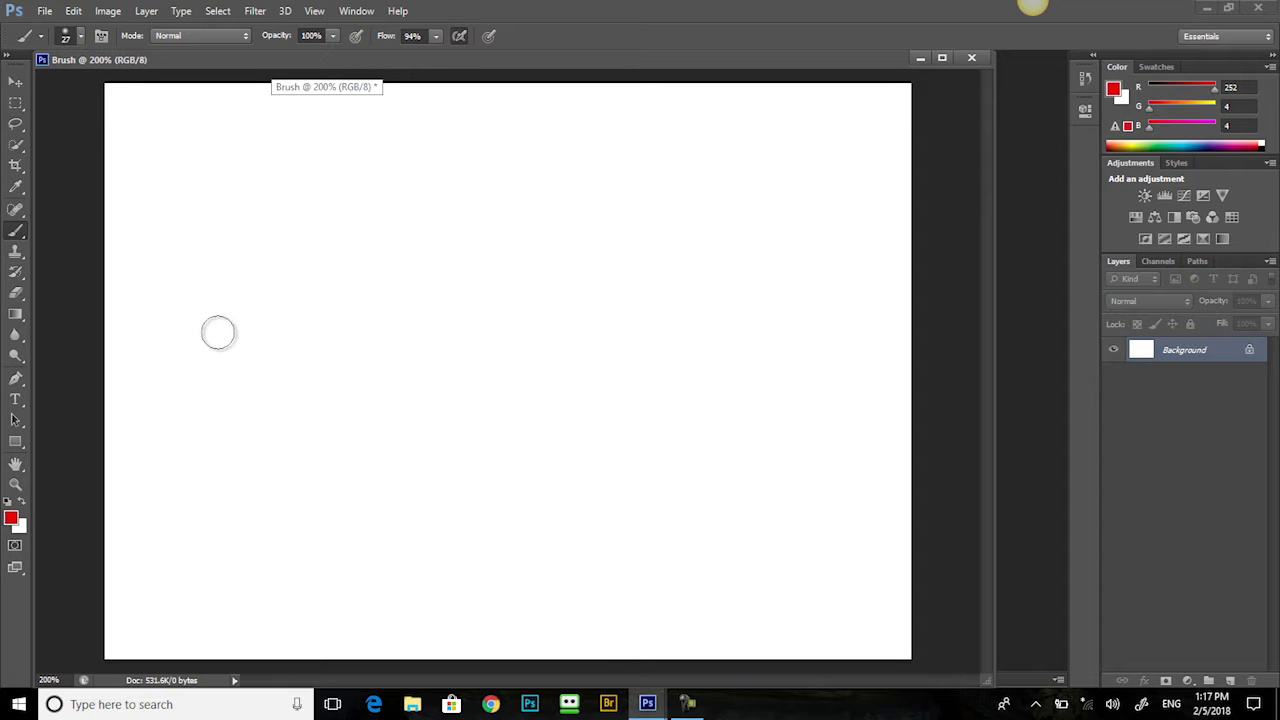
Paint a red house outline: left wall, pointed roof and right wall.
drag(218, 332, 196, 530)
click(145, 367)
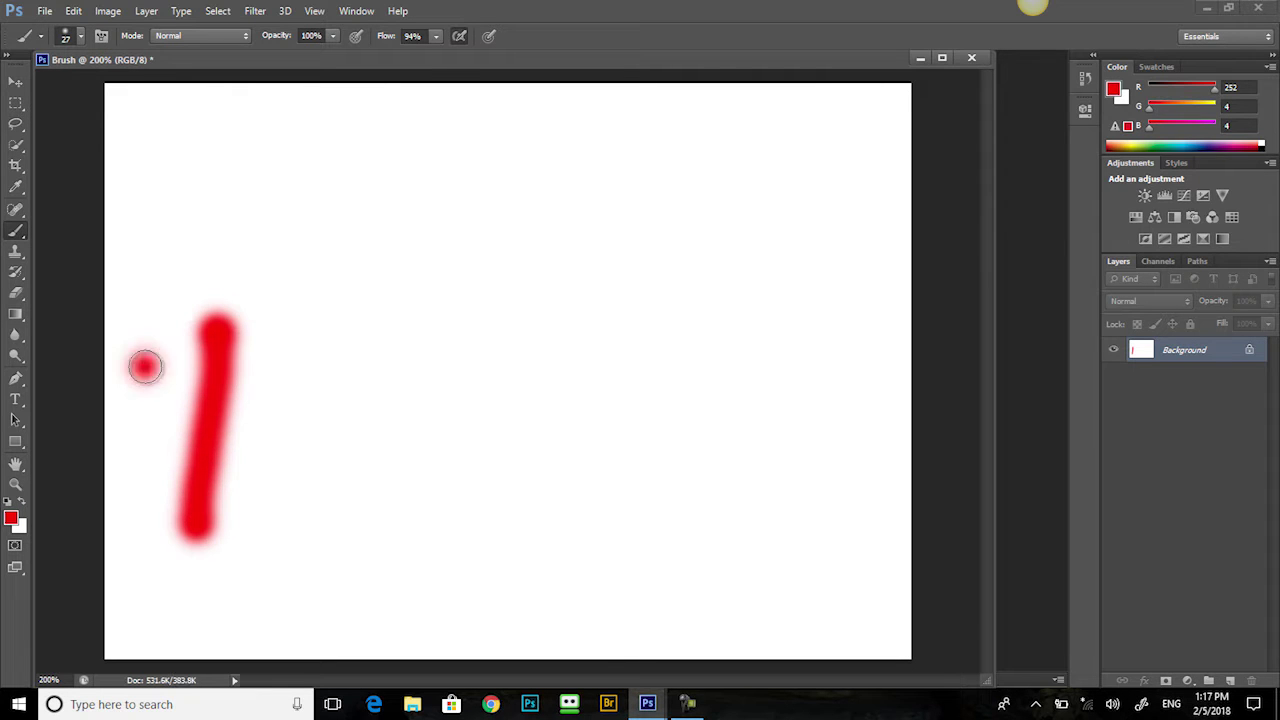
mouse_move(145, 367)
mouse_down()
mouse_move(338, 282)
mouse_move(430, 515)
mouse_up()
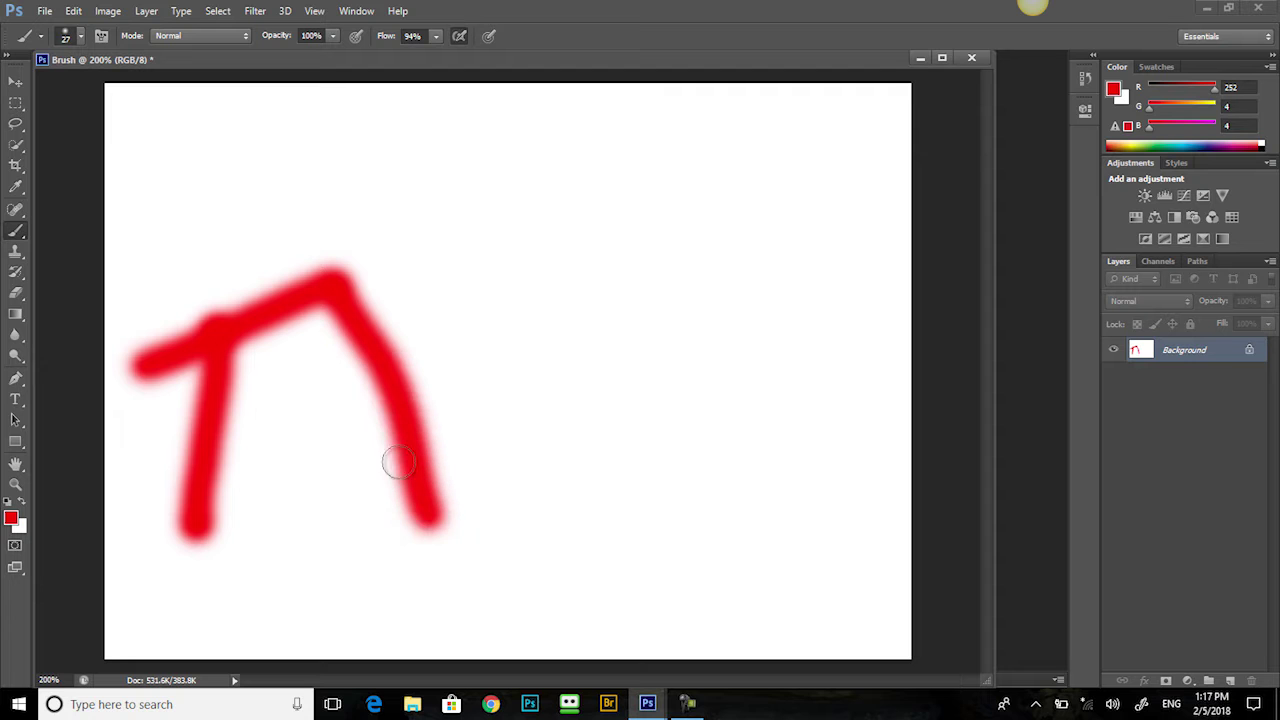
drag(390, 385, 352, 550)
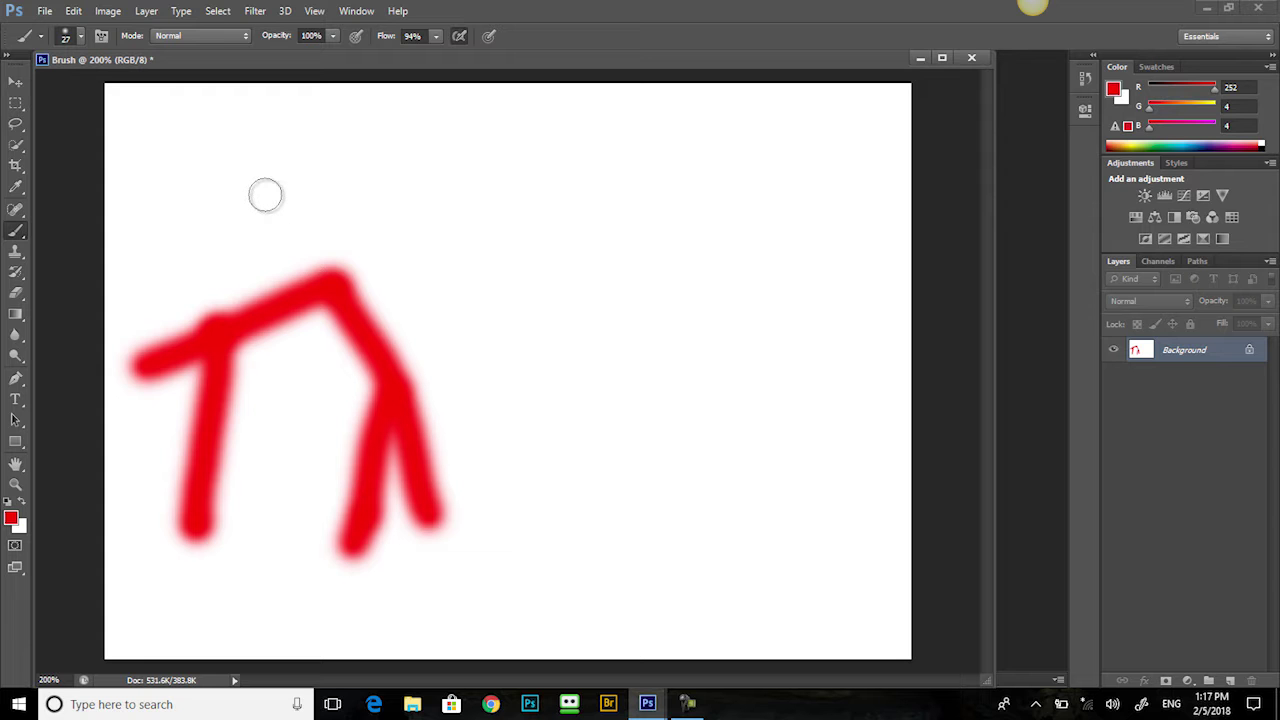
Step backward through each red house stroke until none remain.
click(73, 12)
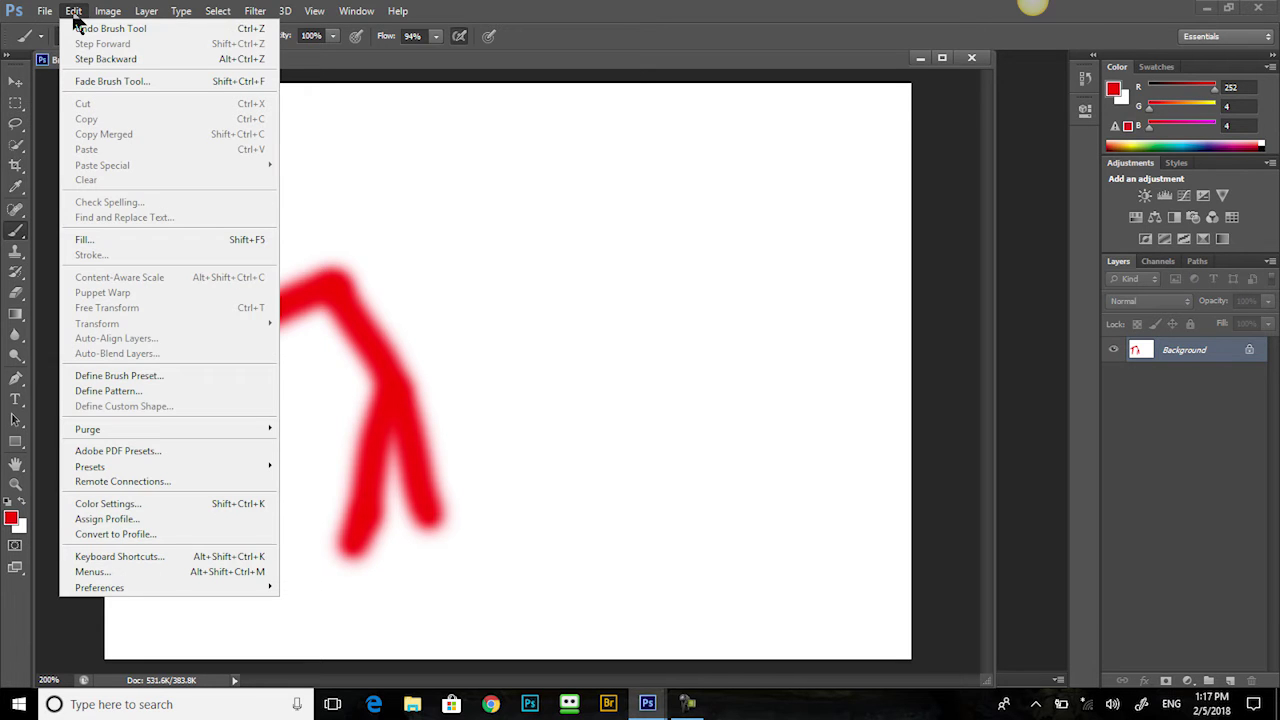
click(130, 59)
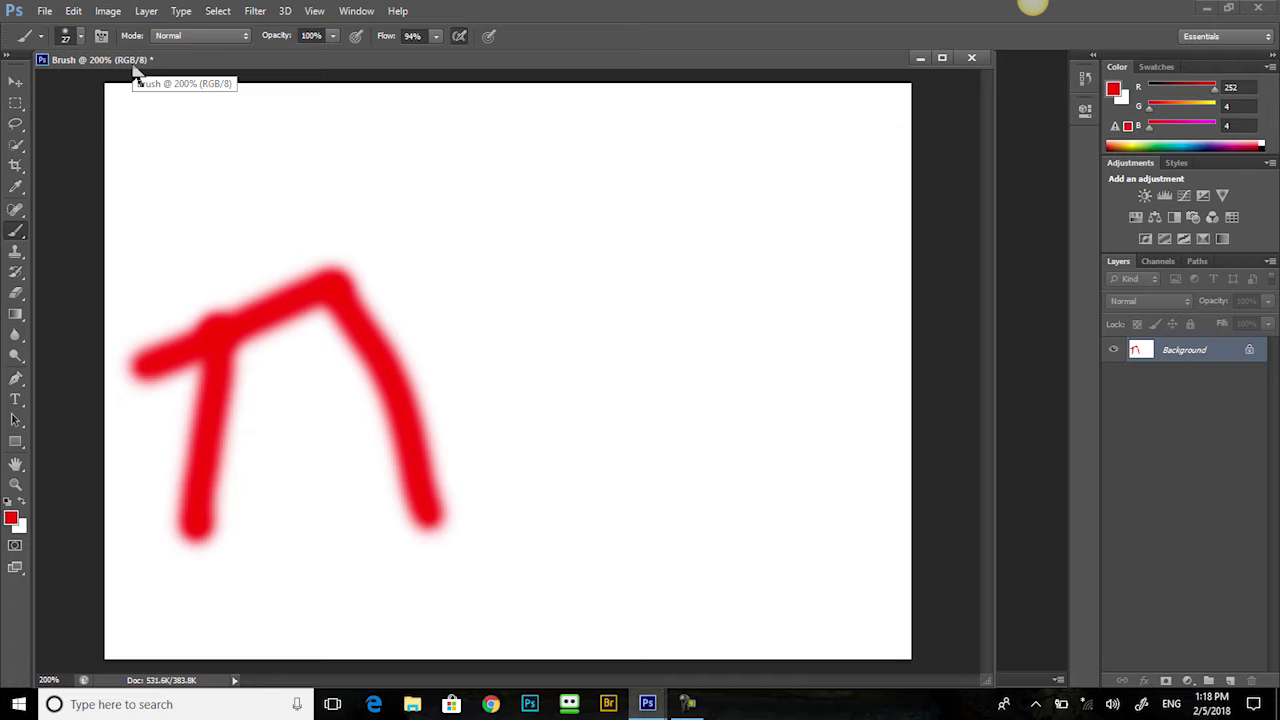
key(ctrl+alt+z)
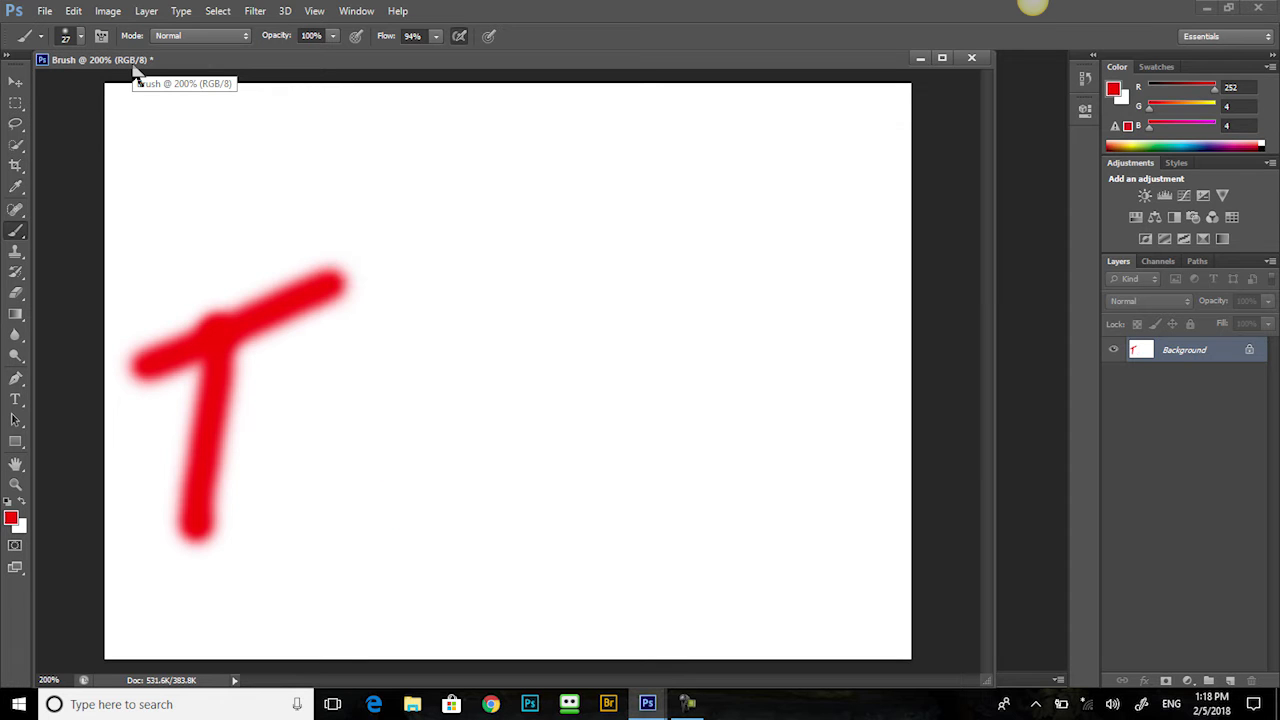
key(ctrl+alt+z)
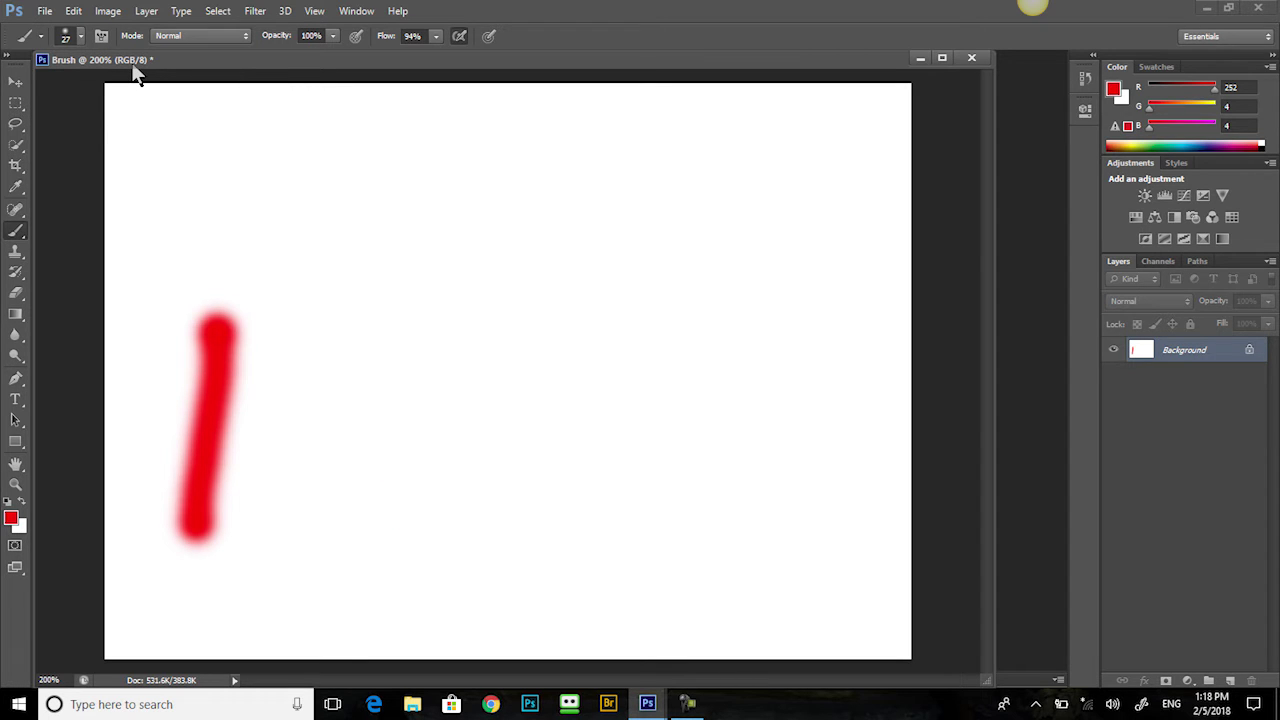
key(ctrl+alt+z)
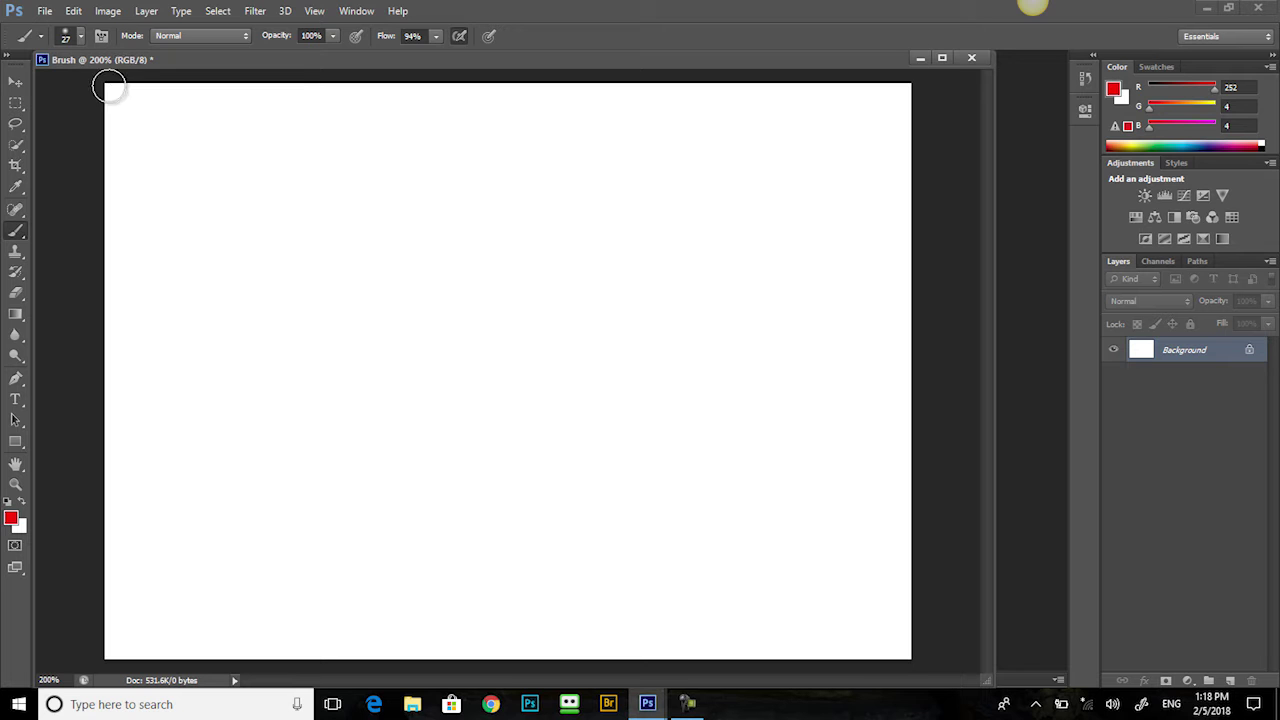
click(74, 12)
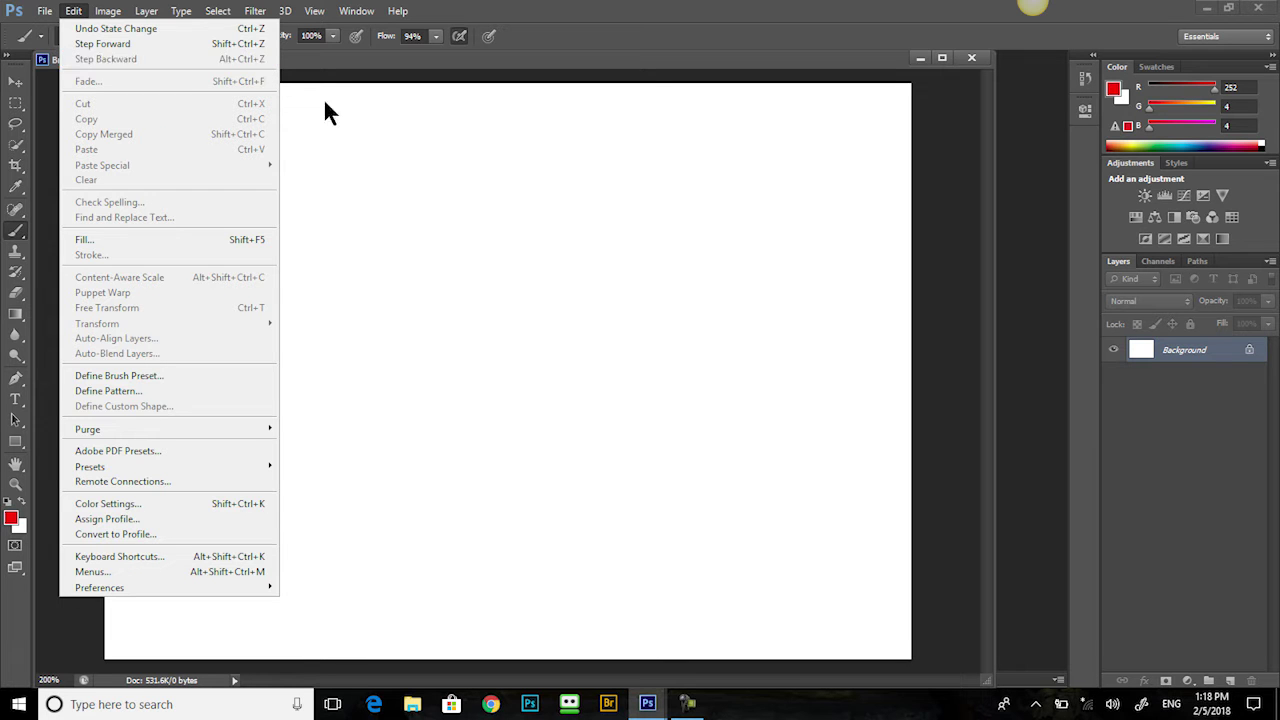
click(379, 182)
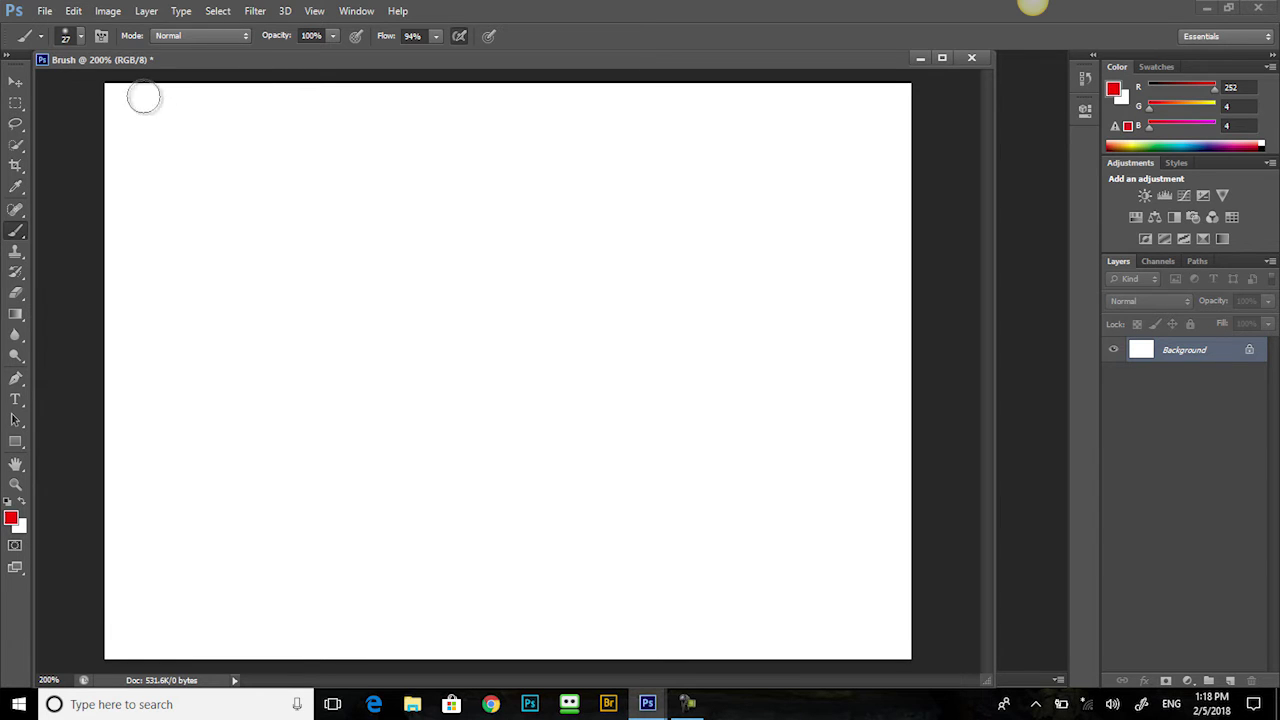
Set brush hardness to 100% and paint a hard-edged red diagonal stroke.
click(80, 38)
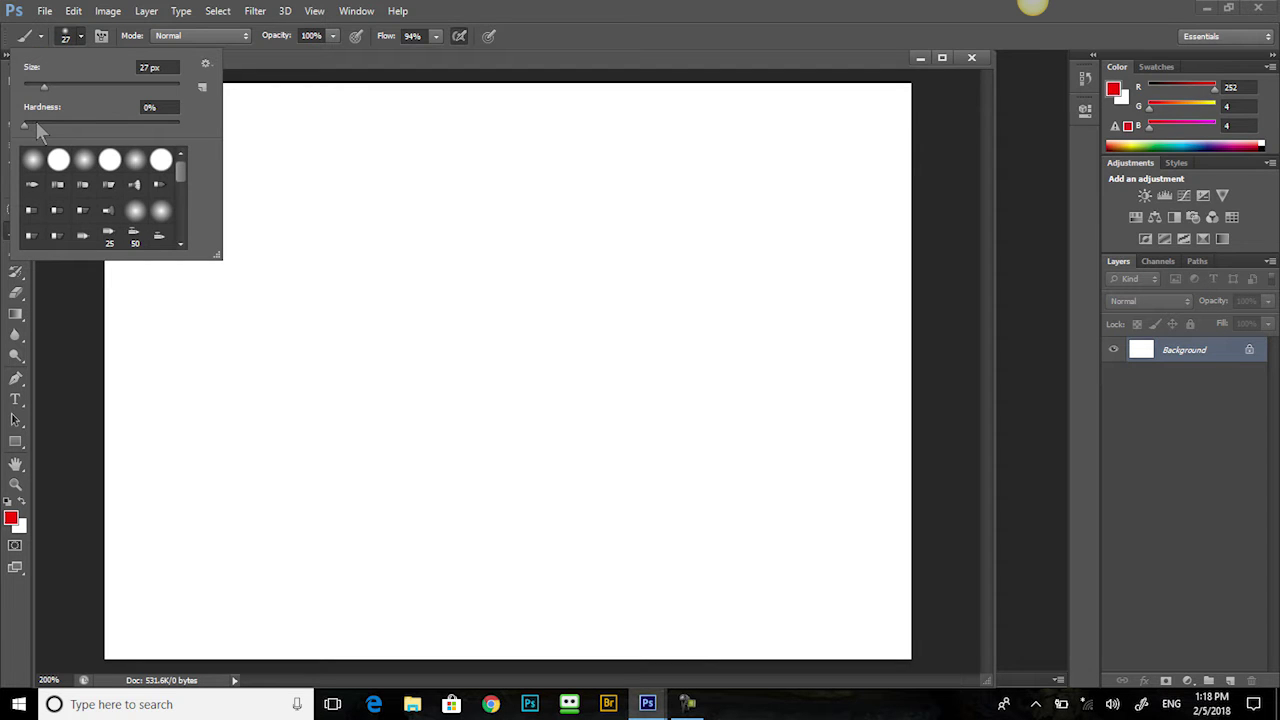
drag(36, 128, 166, 135)
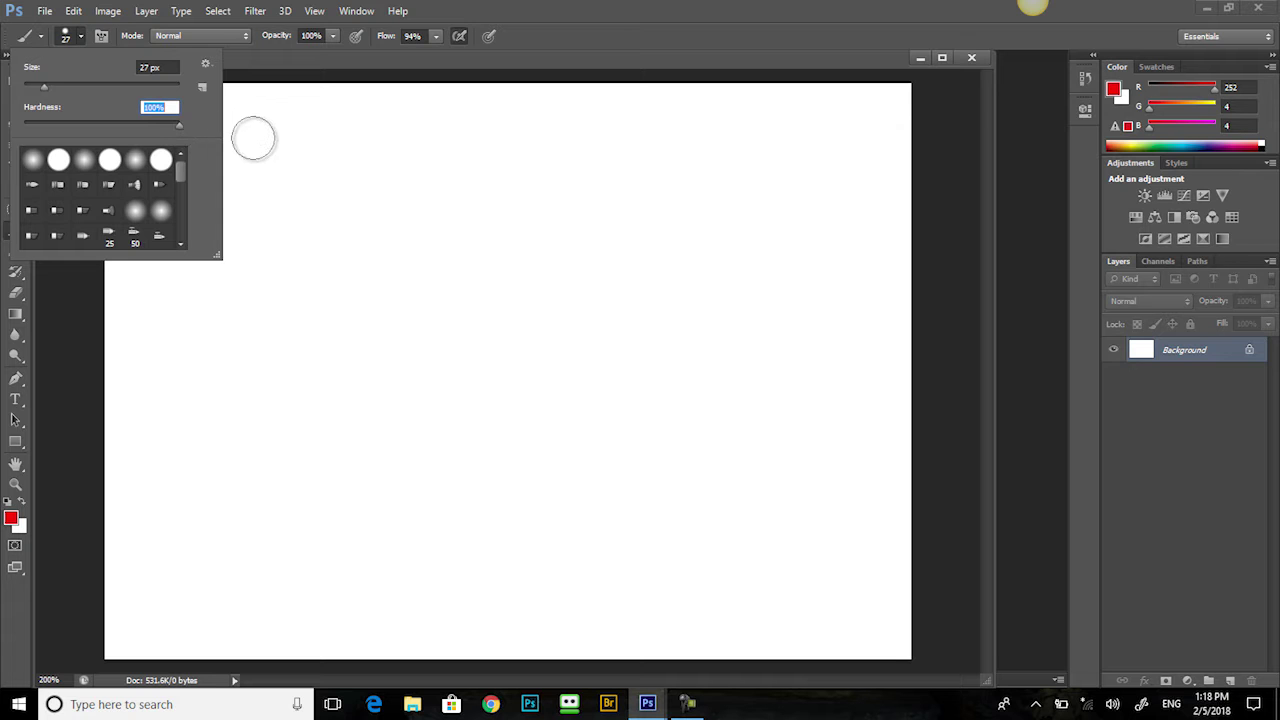
drag(281, 141, 418, 238)
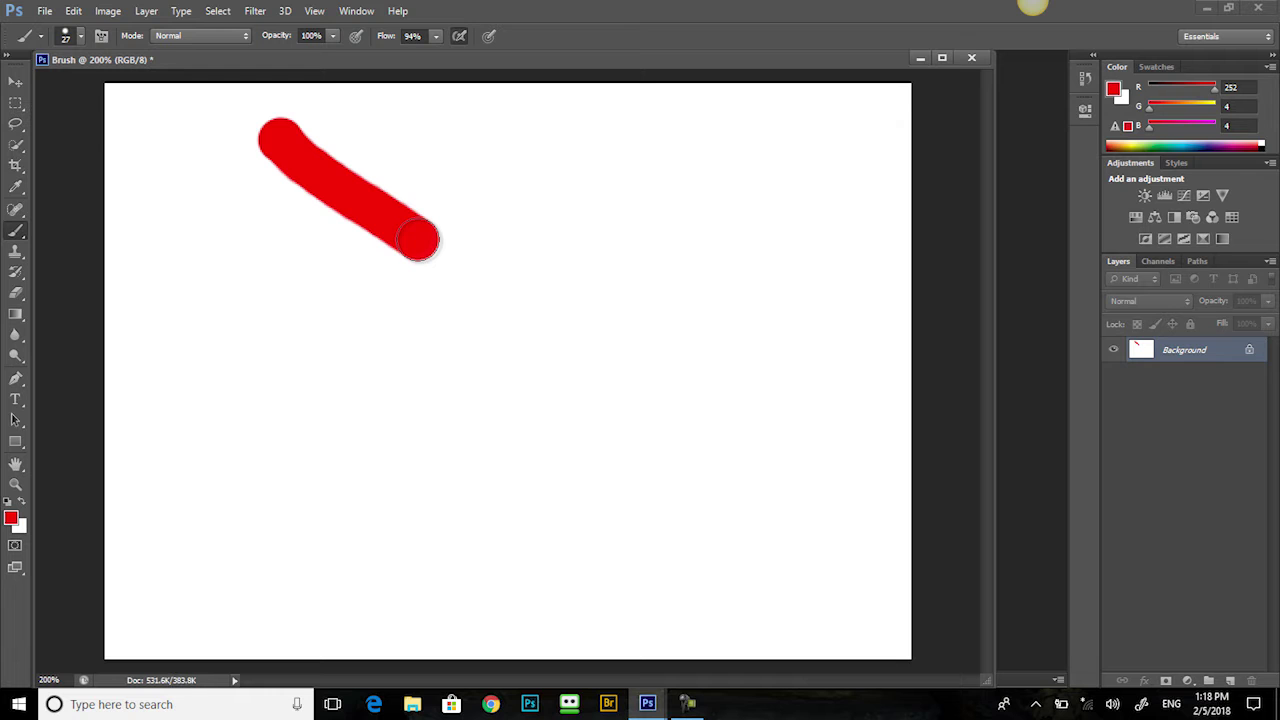
Set brush hardness to 0% and paint a soft-edged red stroke below the first.
click(81, 35)
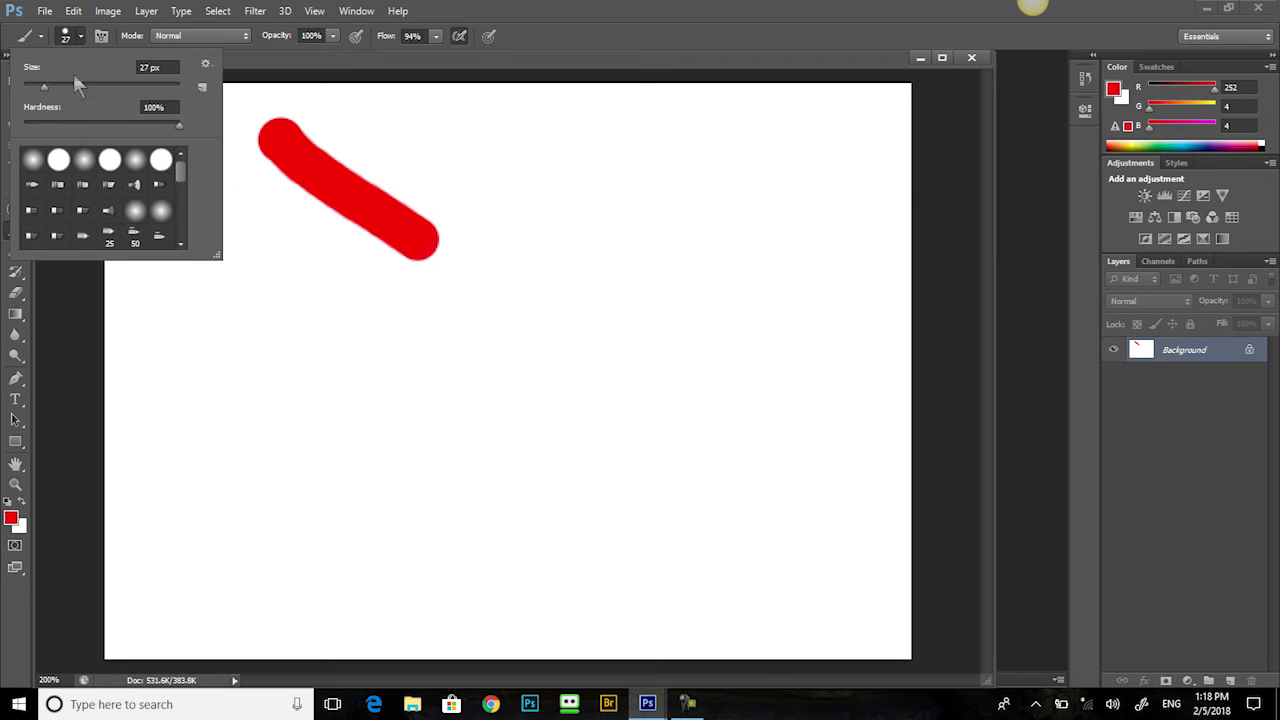
drag(41, 123, 20, 124)
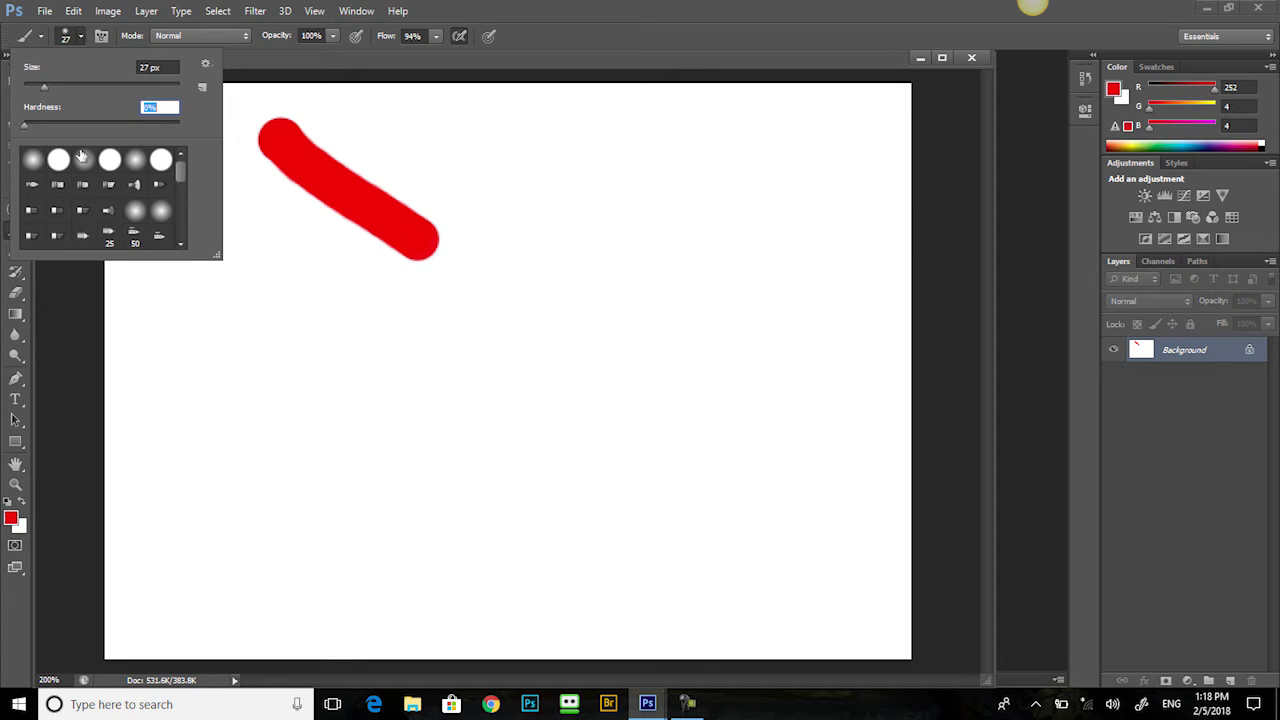
click(248, 202)
mouse_move(243, 200)
mouse_down()
mouse_move(297, 257)
mouse_move(390, 318)
mouse_up()
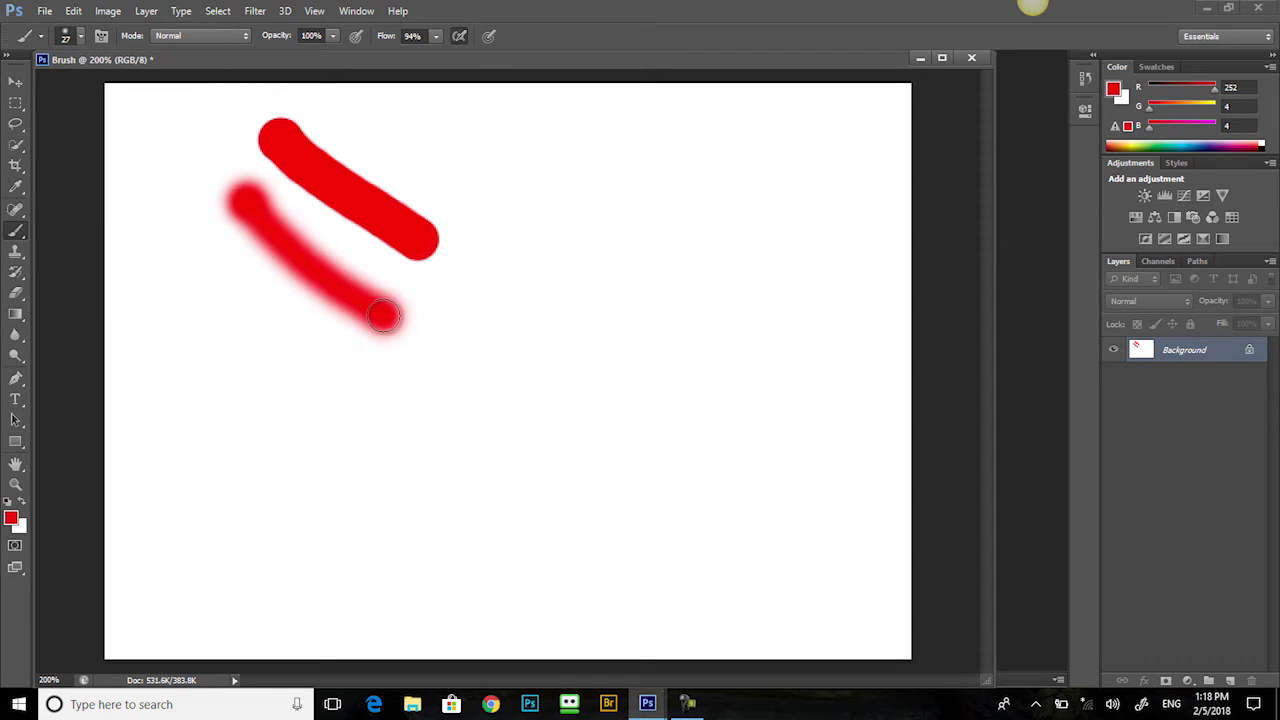
Restore hardness to 100% and paint a hard vertical red stroke.
click(80, 38)
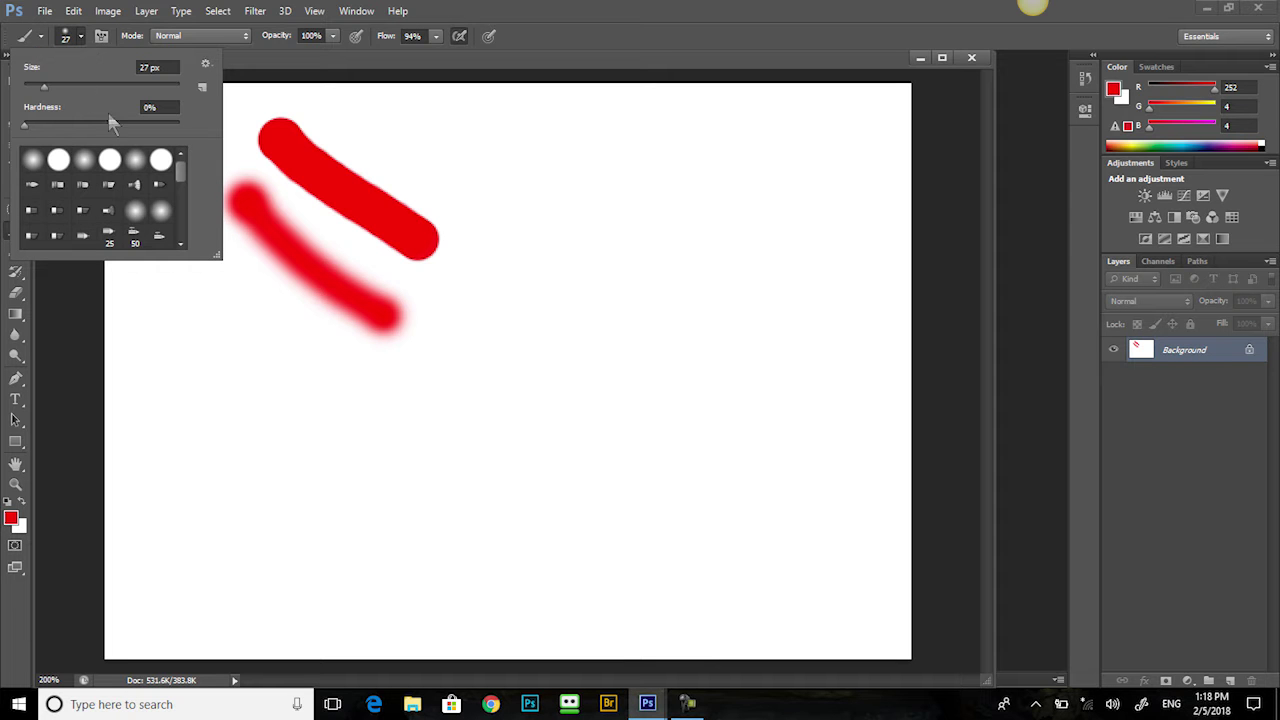
drag(102, 122, 183, 133)
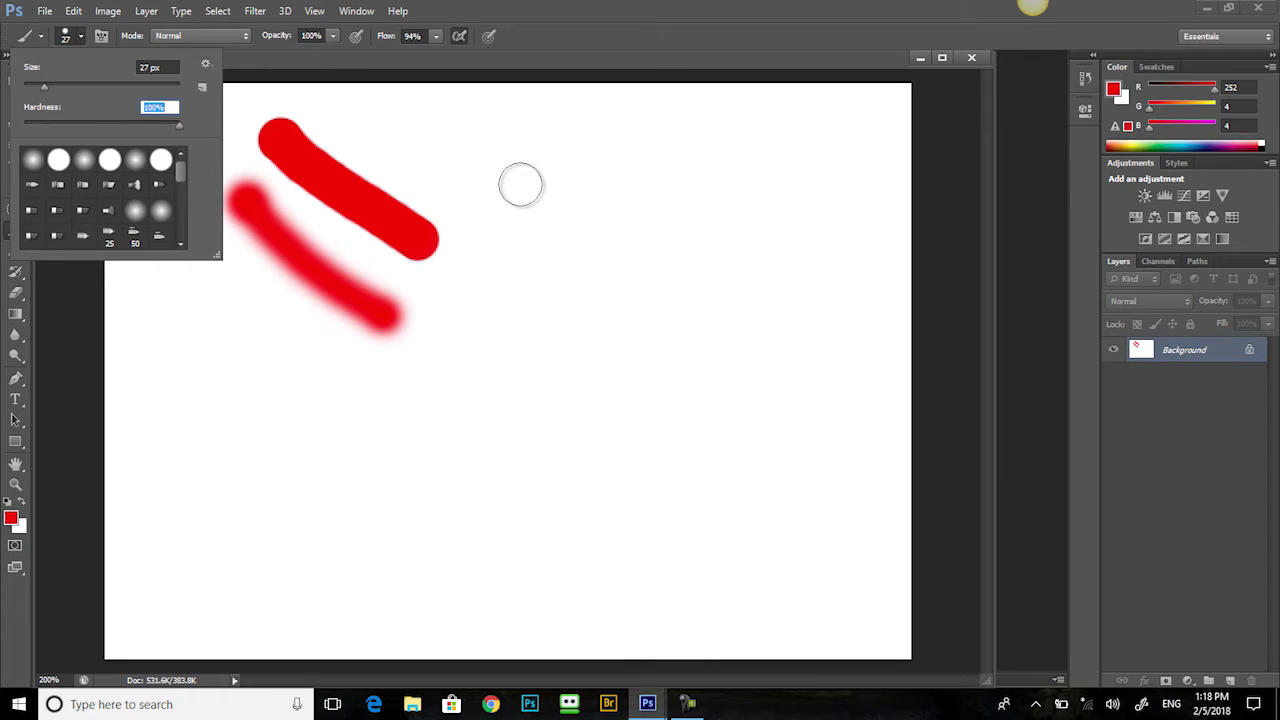
drag(520, 183, 522, 340)
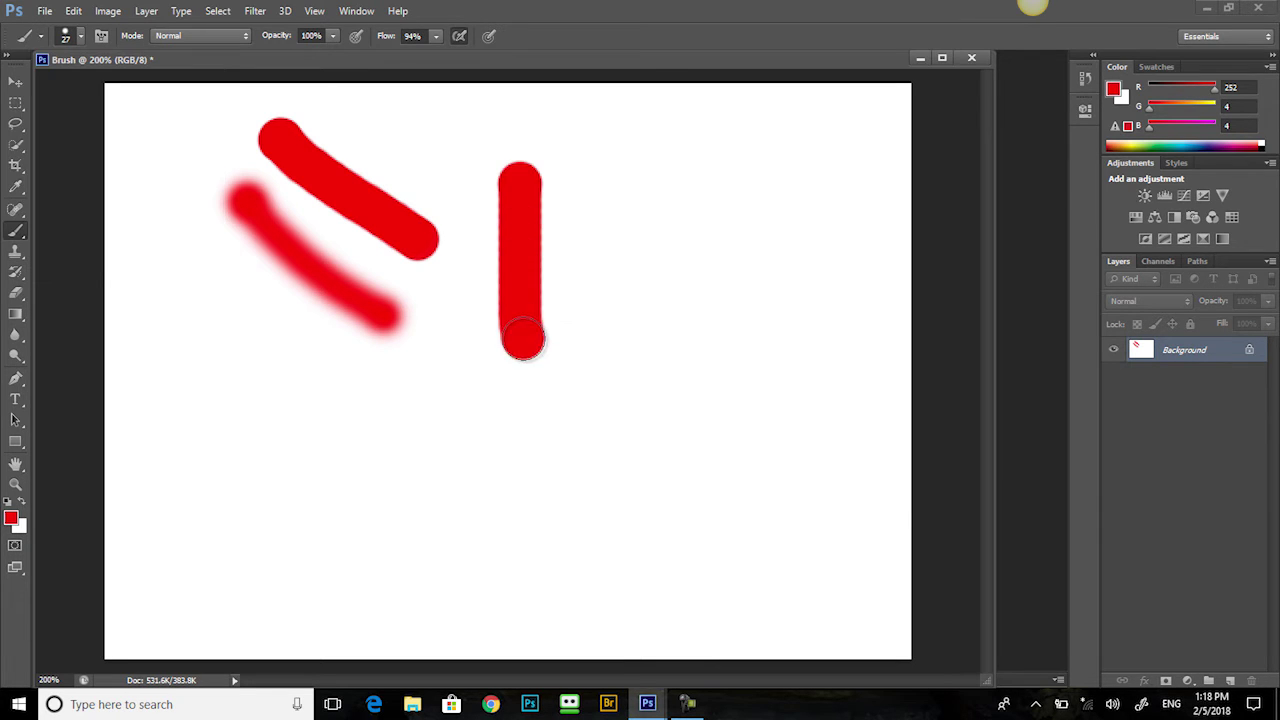
Set the foreground colour to light blue 3bc3fb (RGB 59, 195, 251).
click(12, 518)
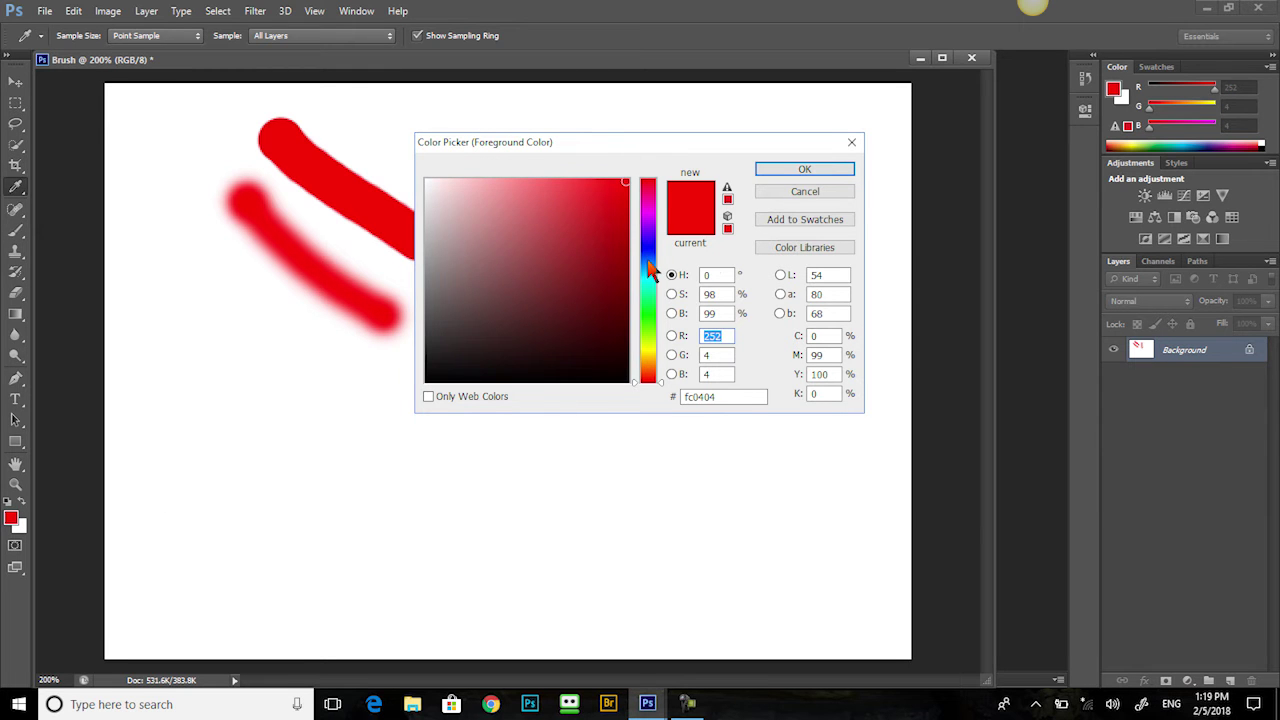
mouse_move(649, 268)
mouse_down()
mouse_move(651, 286)
mouse_move(657, 242)
mouse_move(657, 352)
mouse_move(668, 277)
mouse_up()
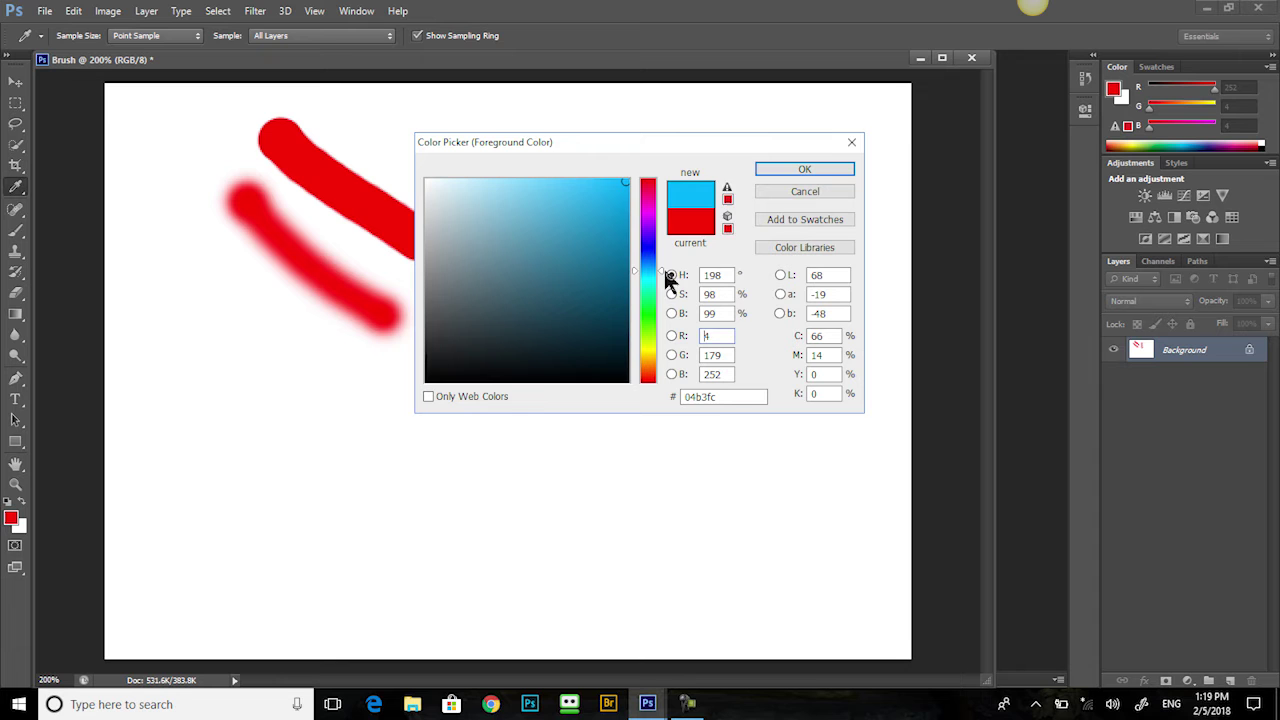
click(581, 182)
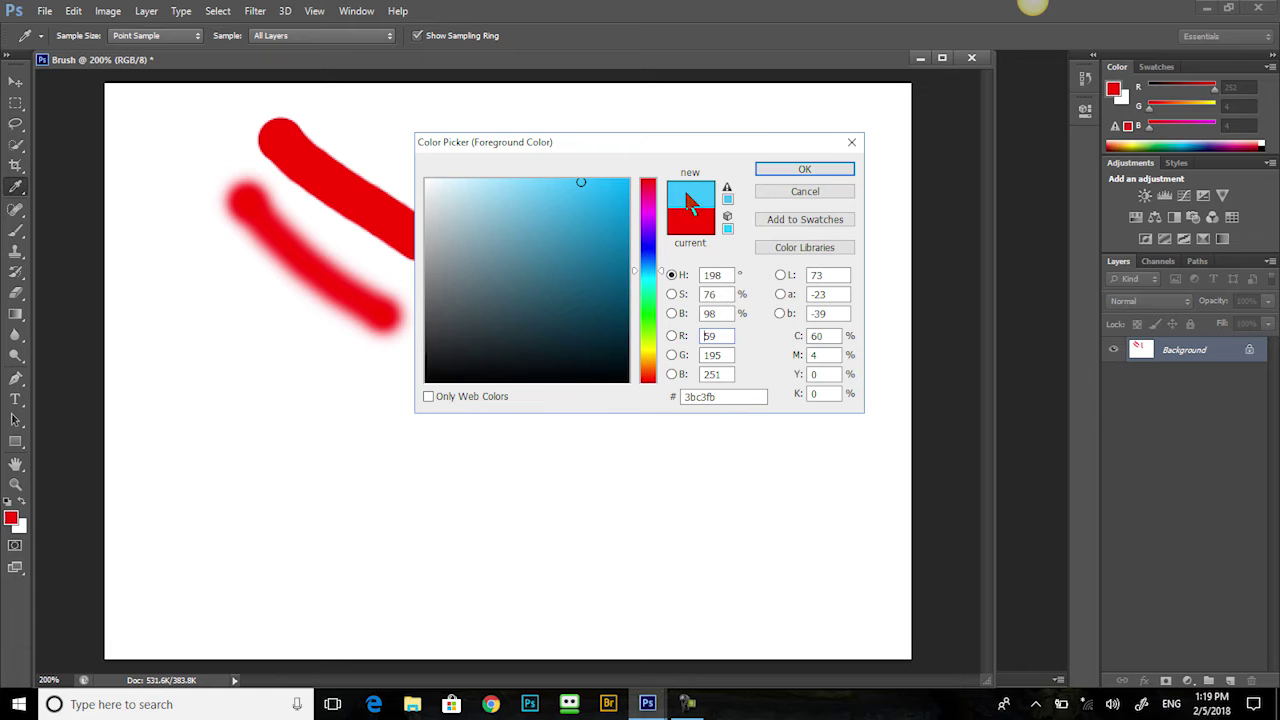
click(795, 168)
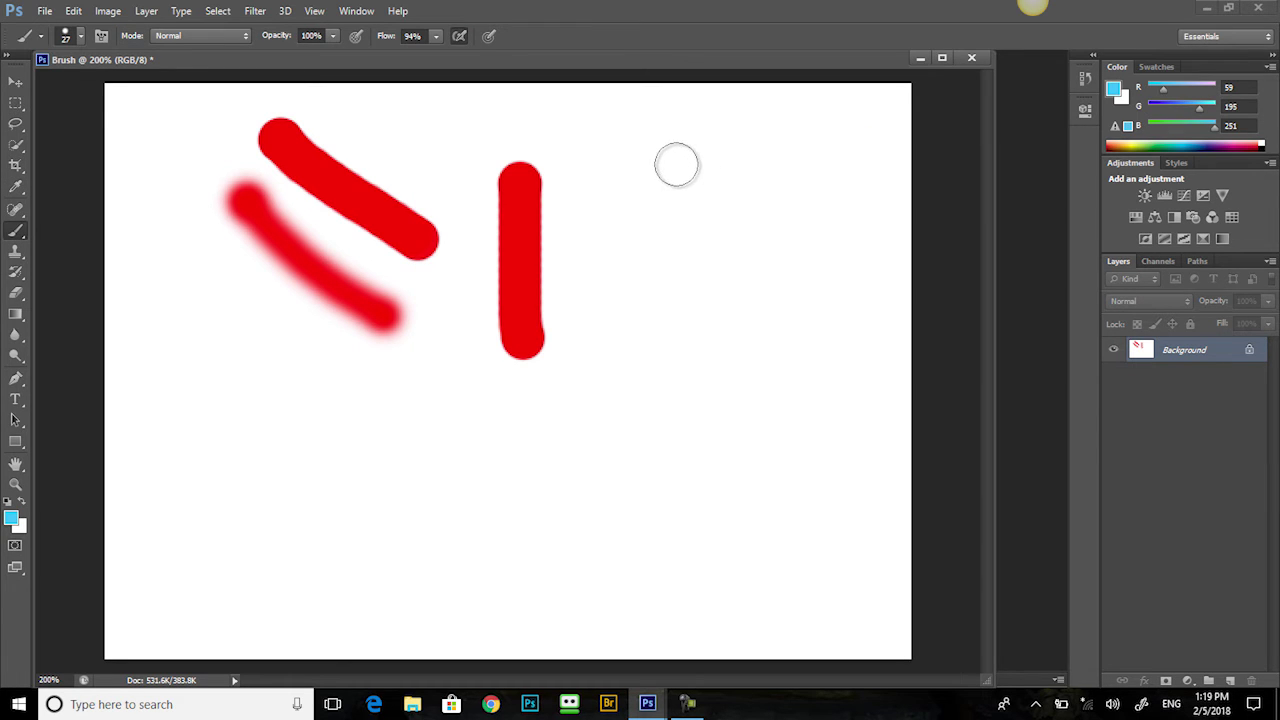
Paint a light-blue diagonal at upper right, then the house's left wall and roof.
drag(711, 150, 620, 315)
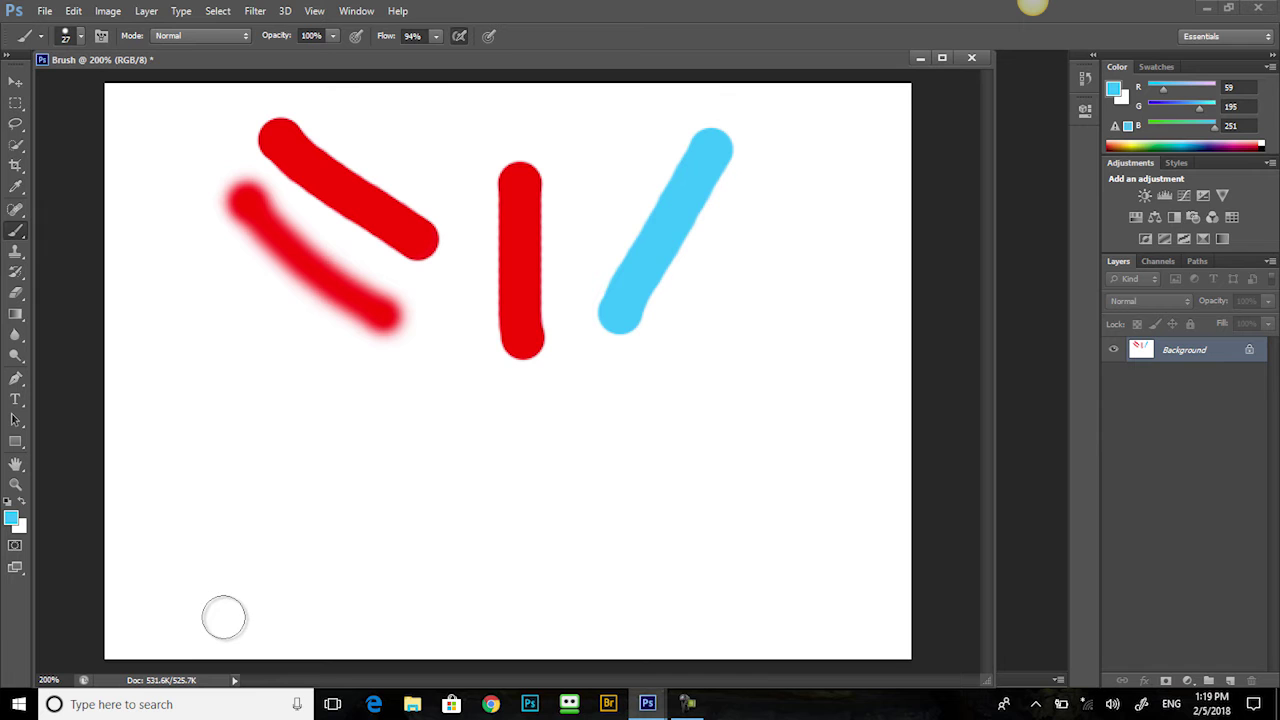
drag(216, 626, 263, 449)
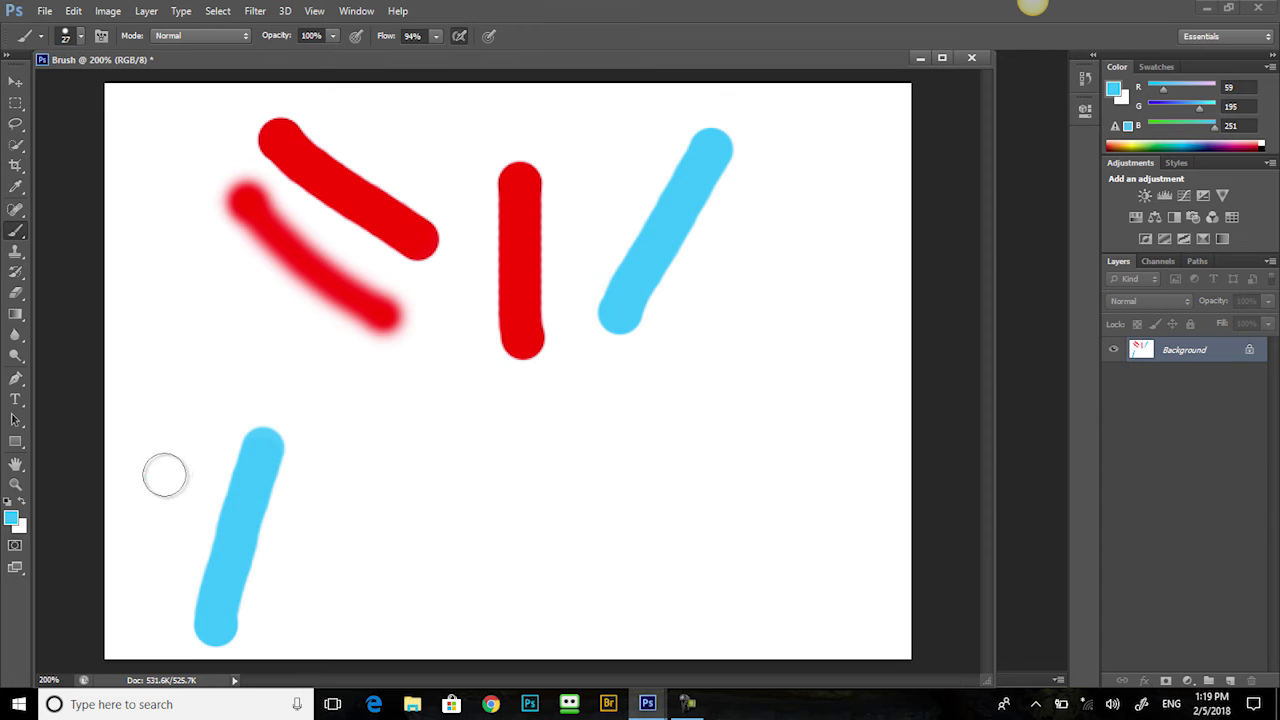
mouse_move(163, 471)
mouse_down()
mouse_move(296, 438)
mouse_move(398, 387)
mouse_move(516, 573)
mouse_move(486, 546)
mouse_move(460, 635)
mouse_up()
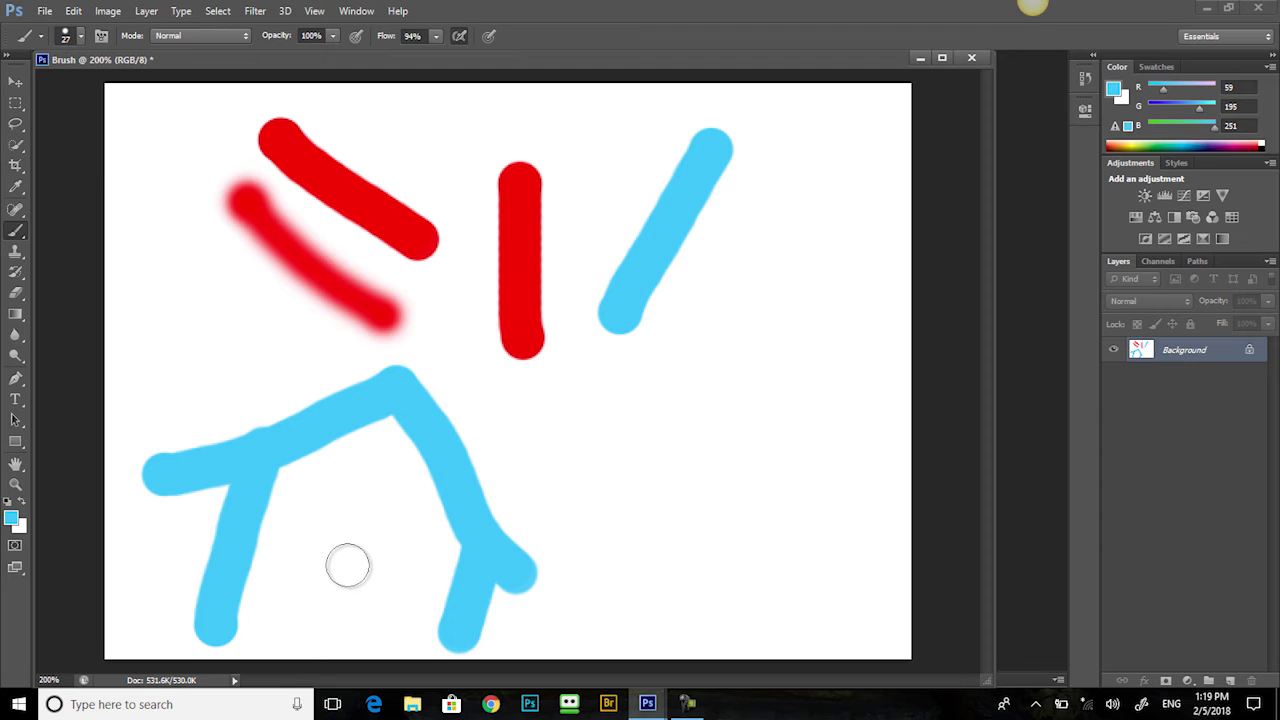
Shrink the brush to about 14 px and draw a door inside the house.
click(81, 34)
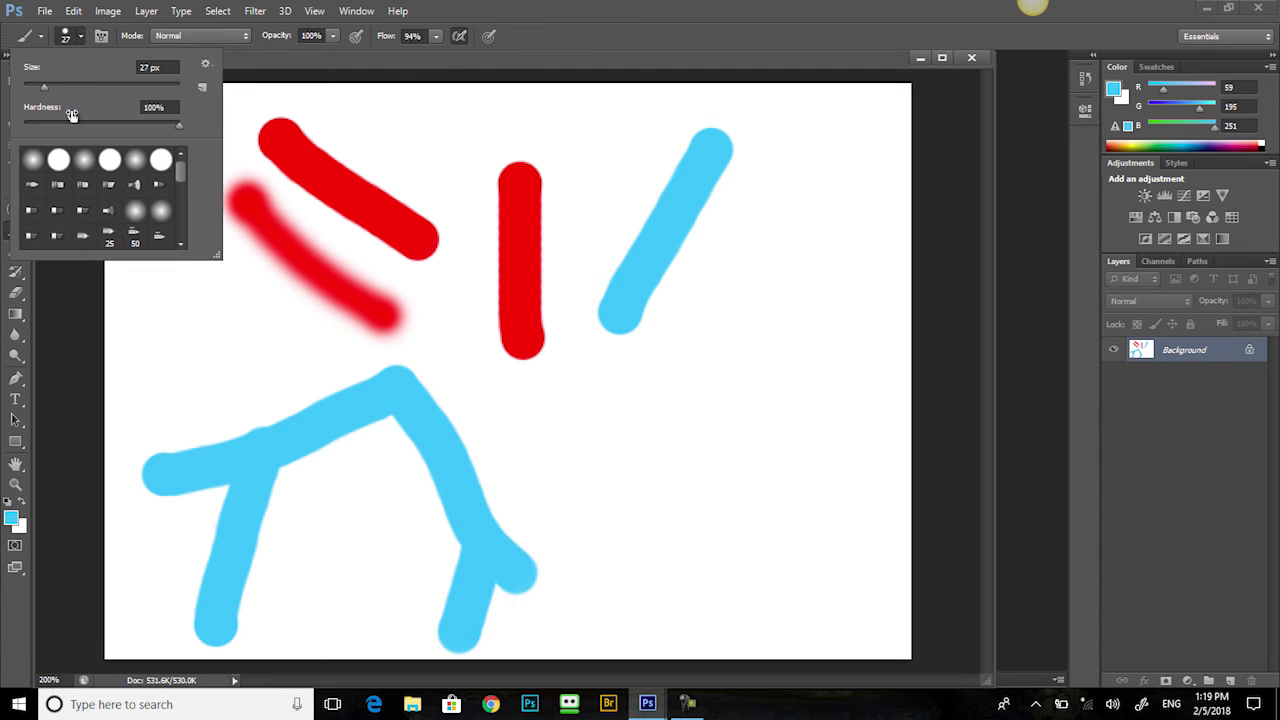
click(43, 87)
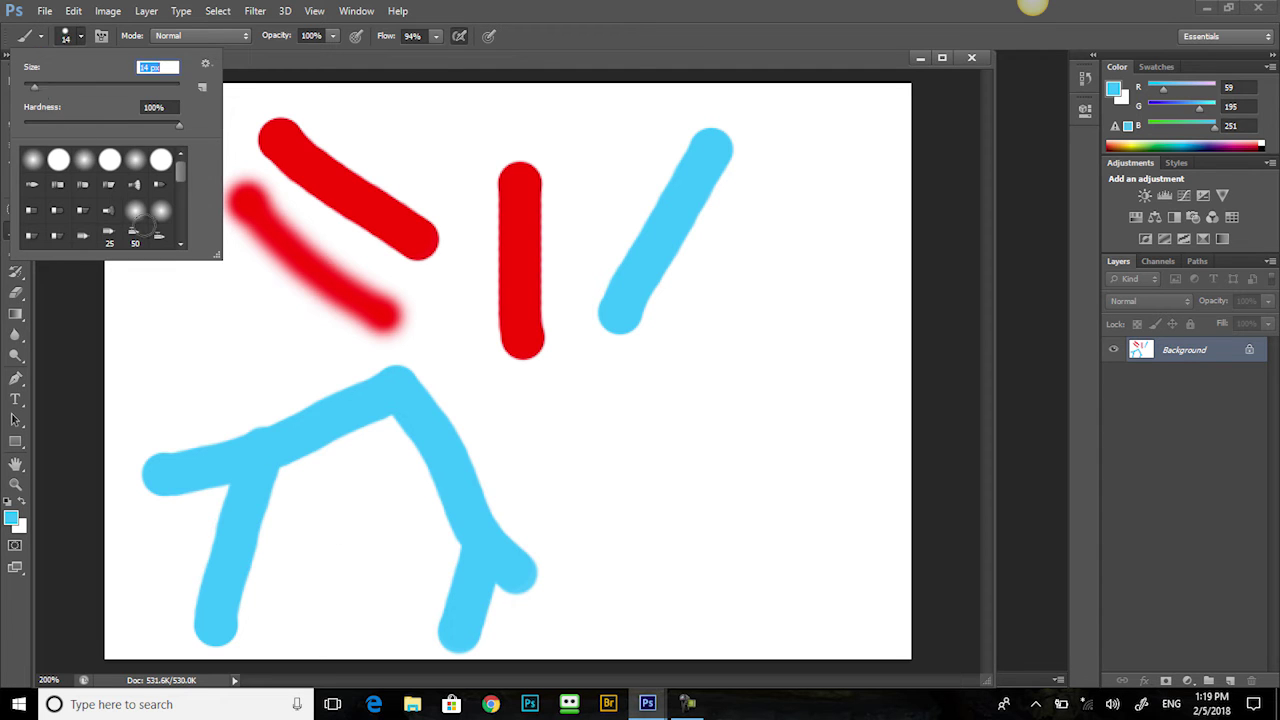
mouse_move(362, 559)
mouse_down()
mouse_move(336, 641)
mouse_move(387, 646)
mouse_move(413, 561)
mouse_move(349, 546)
mouse_up()
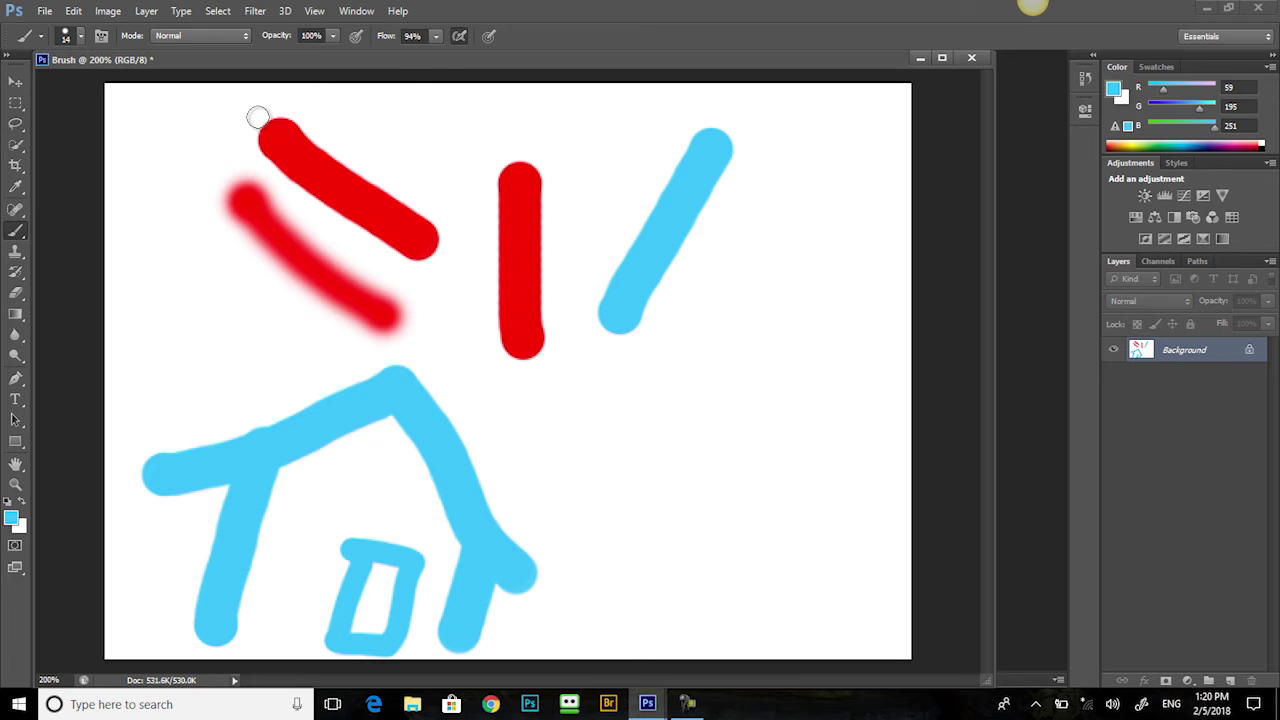
Erase a large 200-pixel circle over the red stroke, then undo the erase.
key(e)
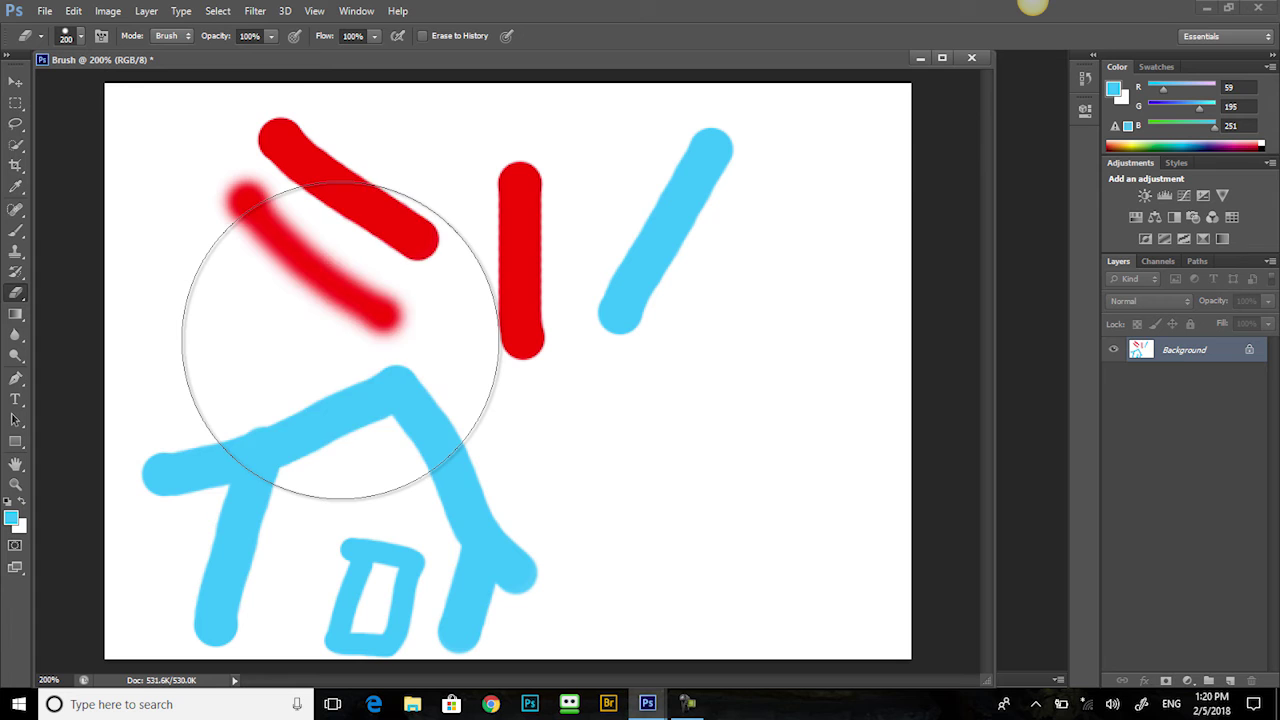
click(340, 340)
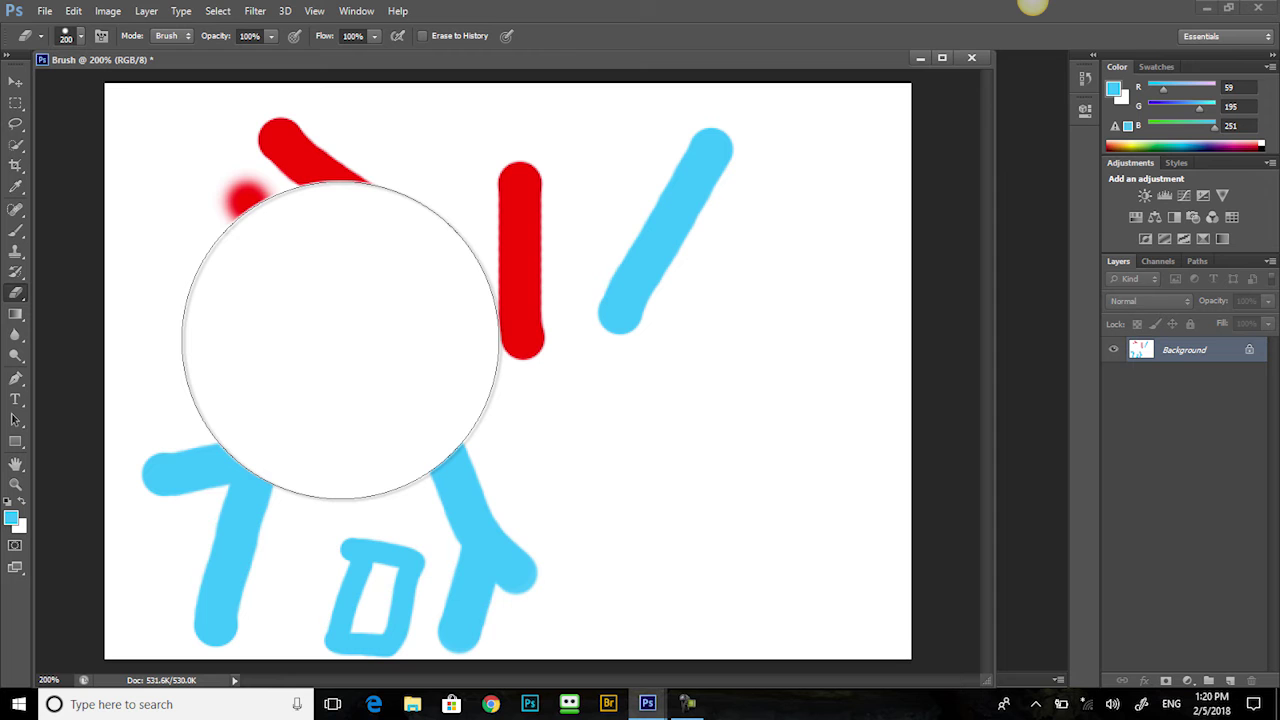
click(73, 12)
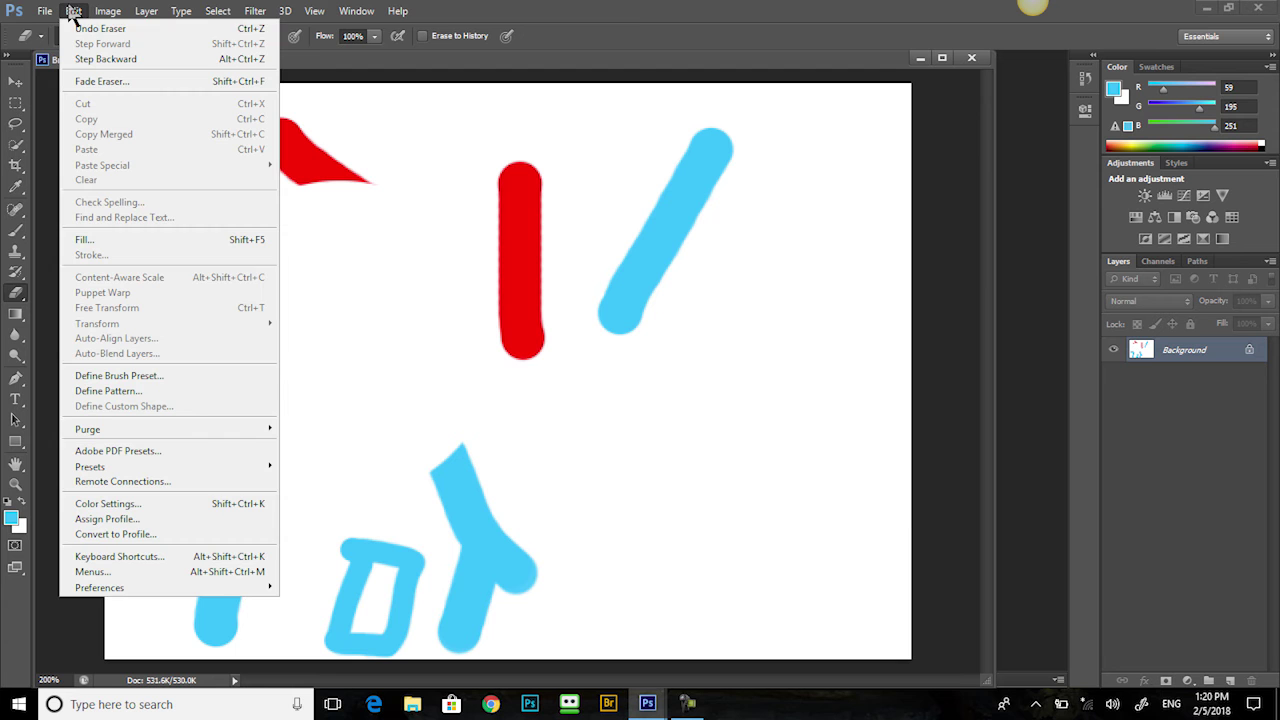
click(112, 29)
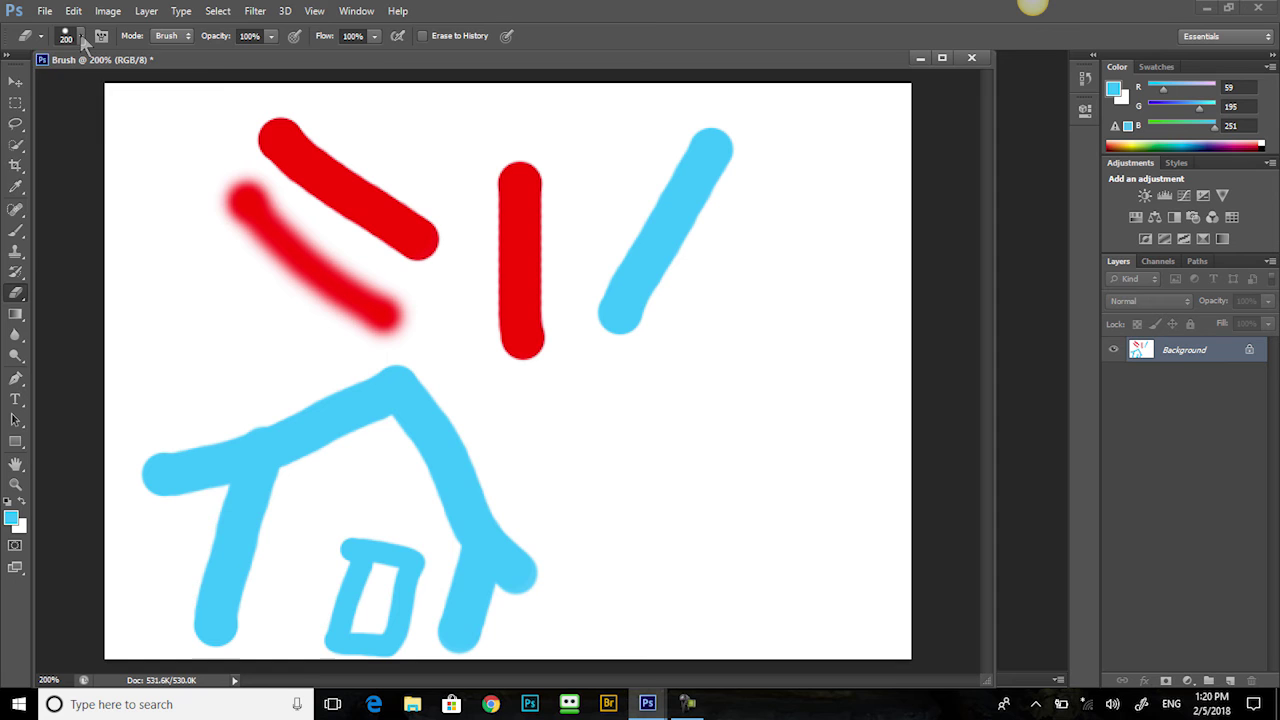
With a 50 px eraser, remove the upper red stroke and trim the vertical red stroke.
click(83, 38)
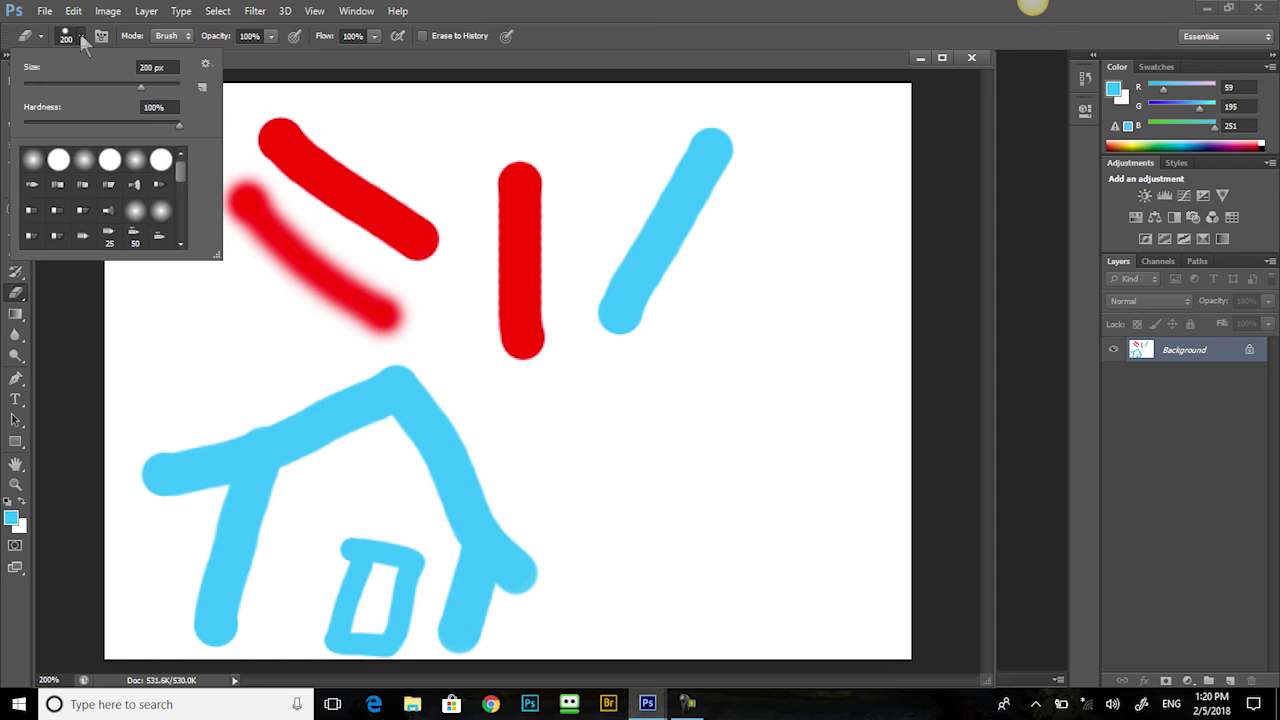
click(82, 86)
drag(63, 84, 62, 85)
click(276, 135)
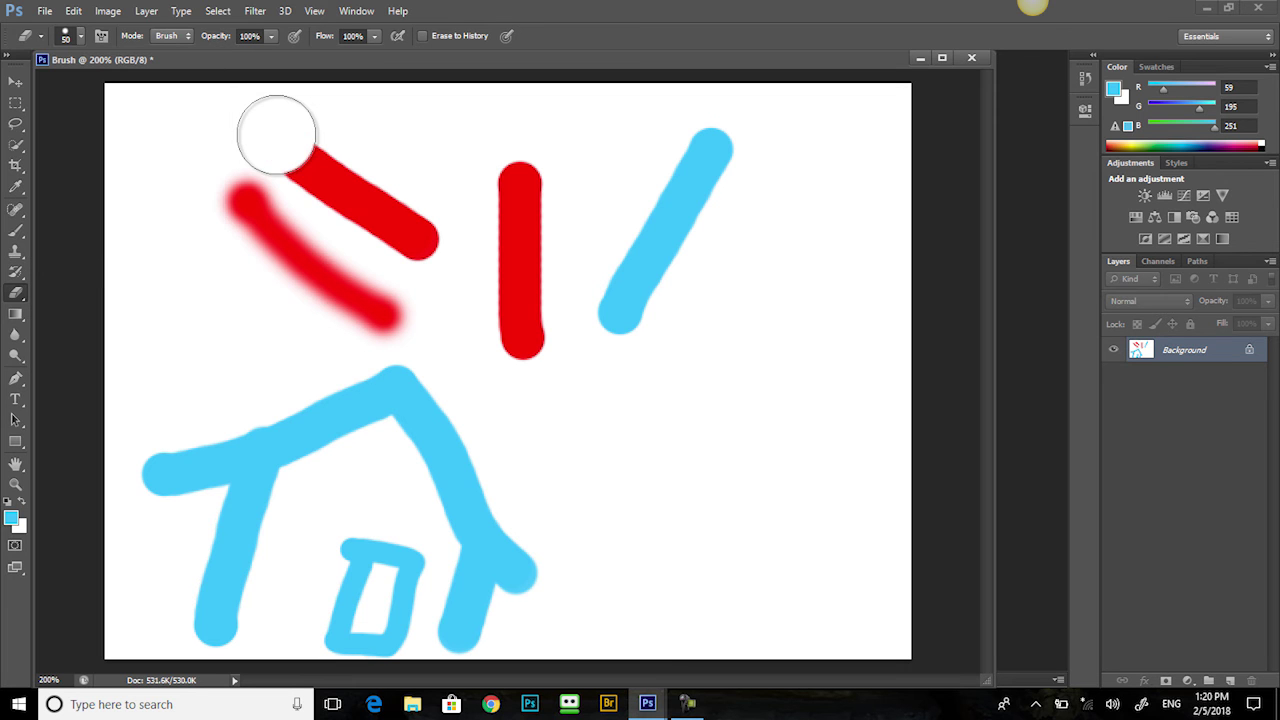
drag(276, 135, 420, 246)
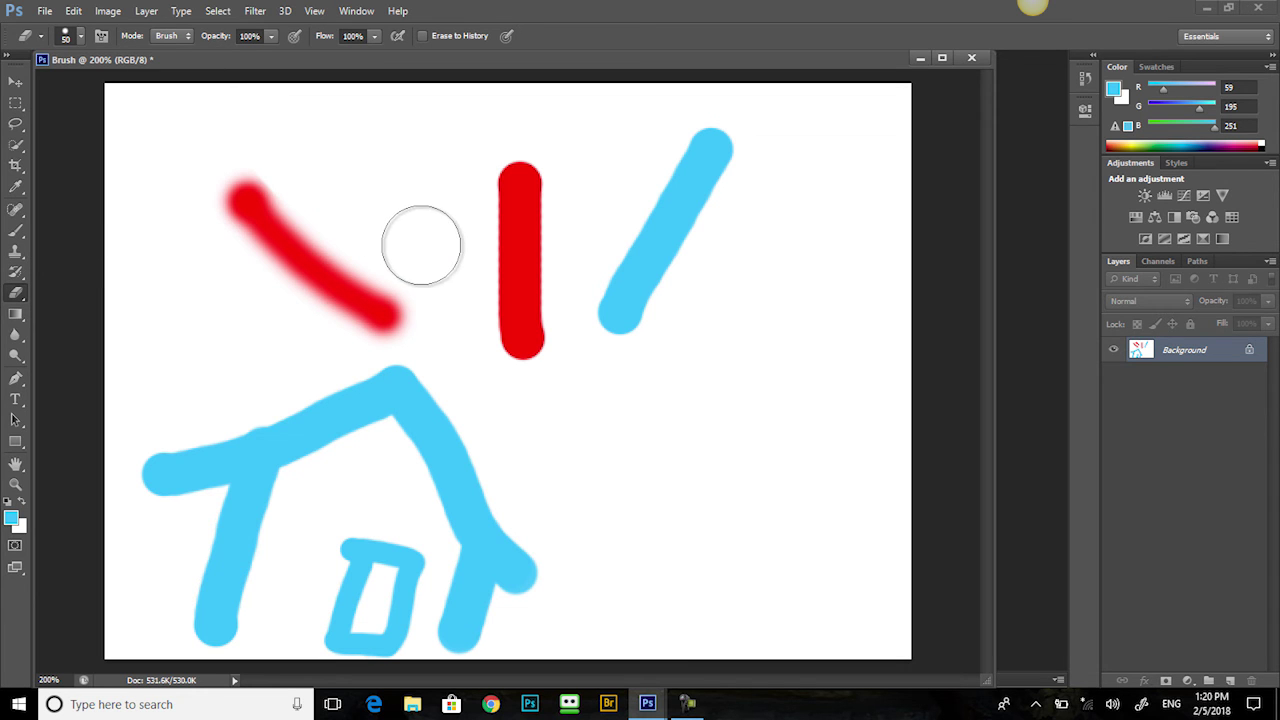
drag(474, 188, 469, 331)
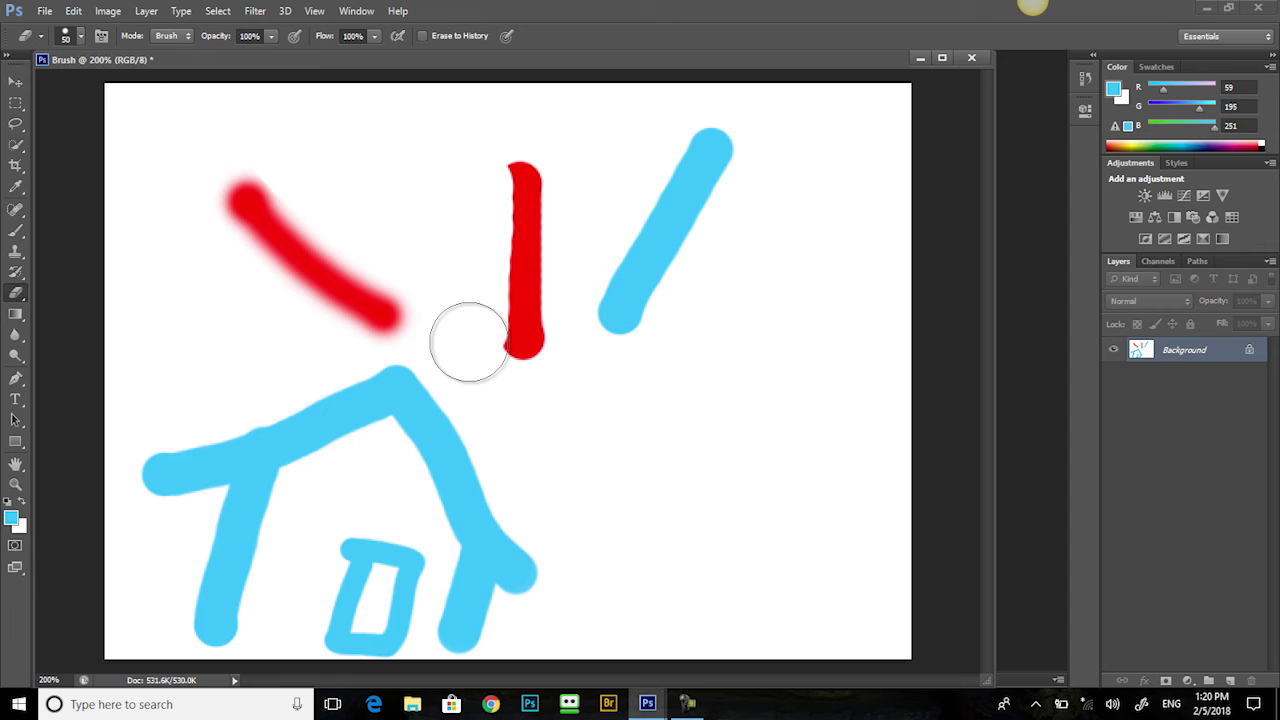
Set eraser hardness near 0% and fade out the top of the blue diagonal.
click(80, 36)
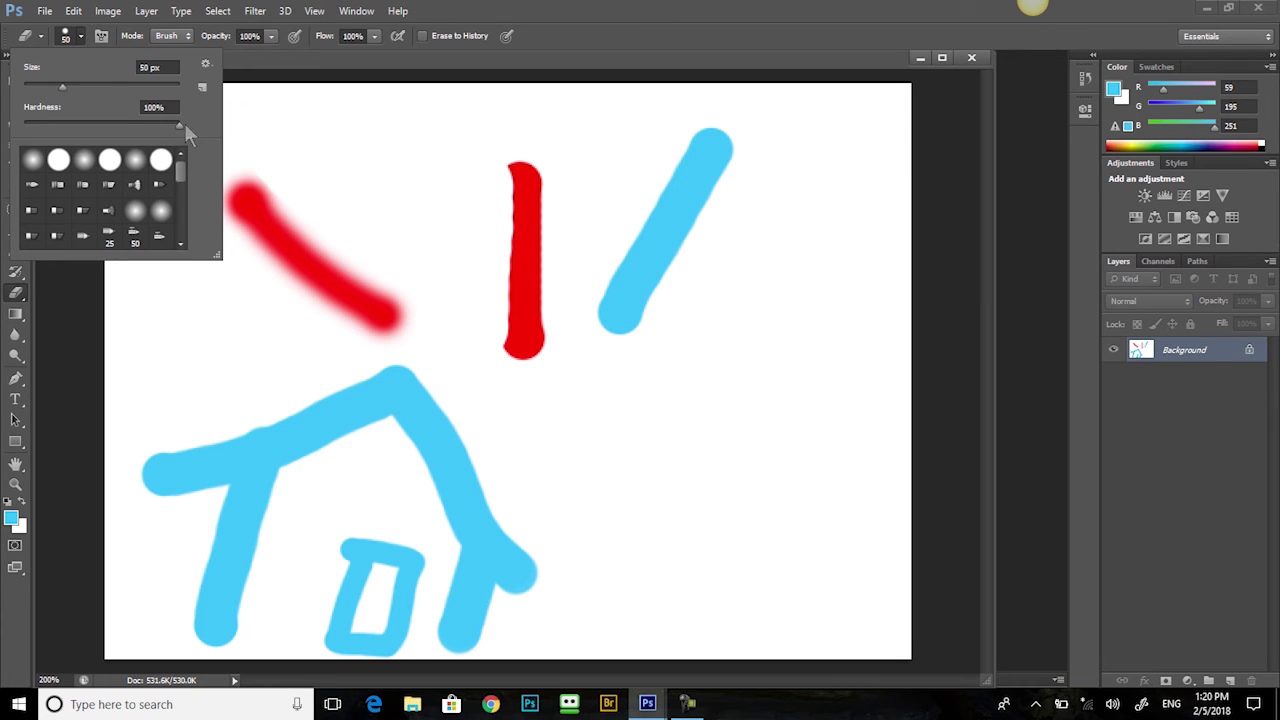
drag(184, 124, 28, 125)
drag(734, 172, 691, 260)
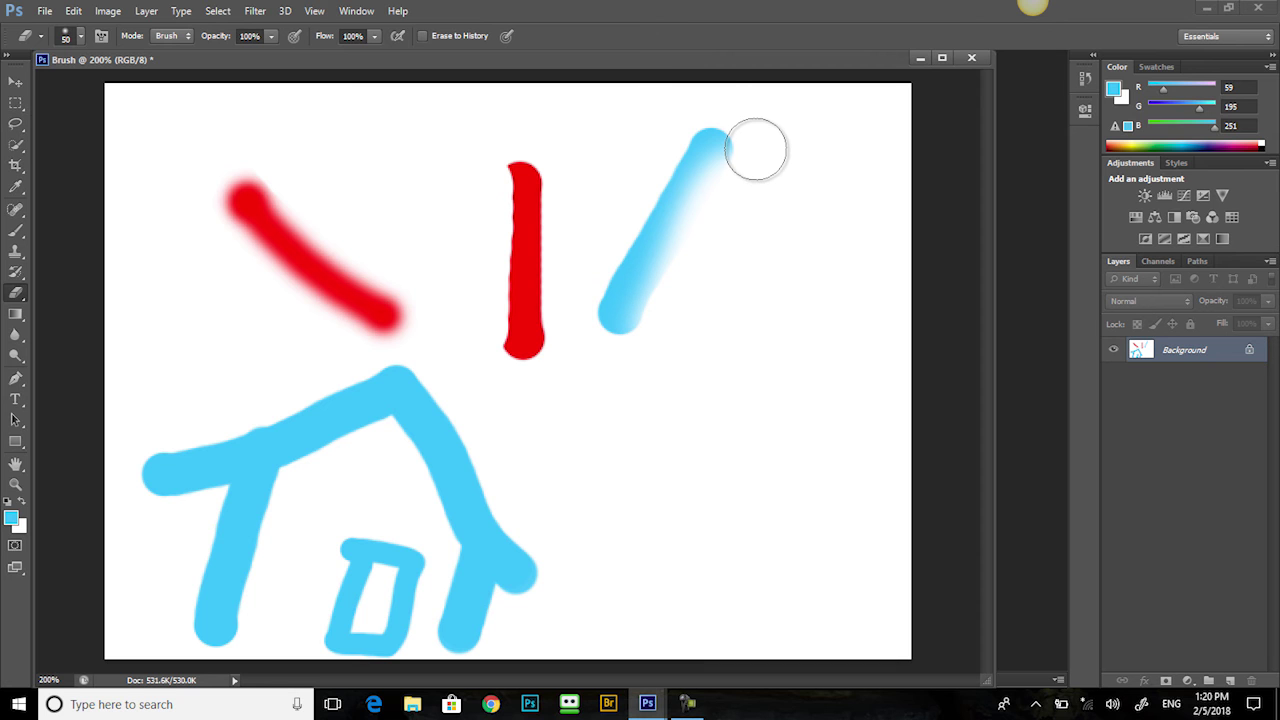
mouse_move(700, 114)
mouse_down()
mouse_move(660, 143)
mouse_move(637, 200)
mouse_move(566, 177)
mouse_move(560, 354)
mouse_move(580, 200)
mouse_move(569, 163)
mouse_move(560, 355)
mouse_up()
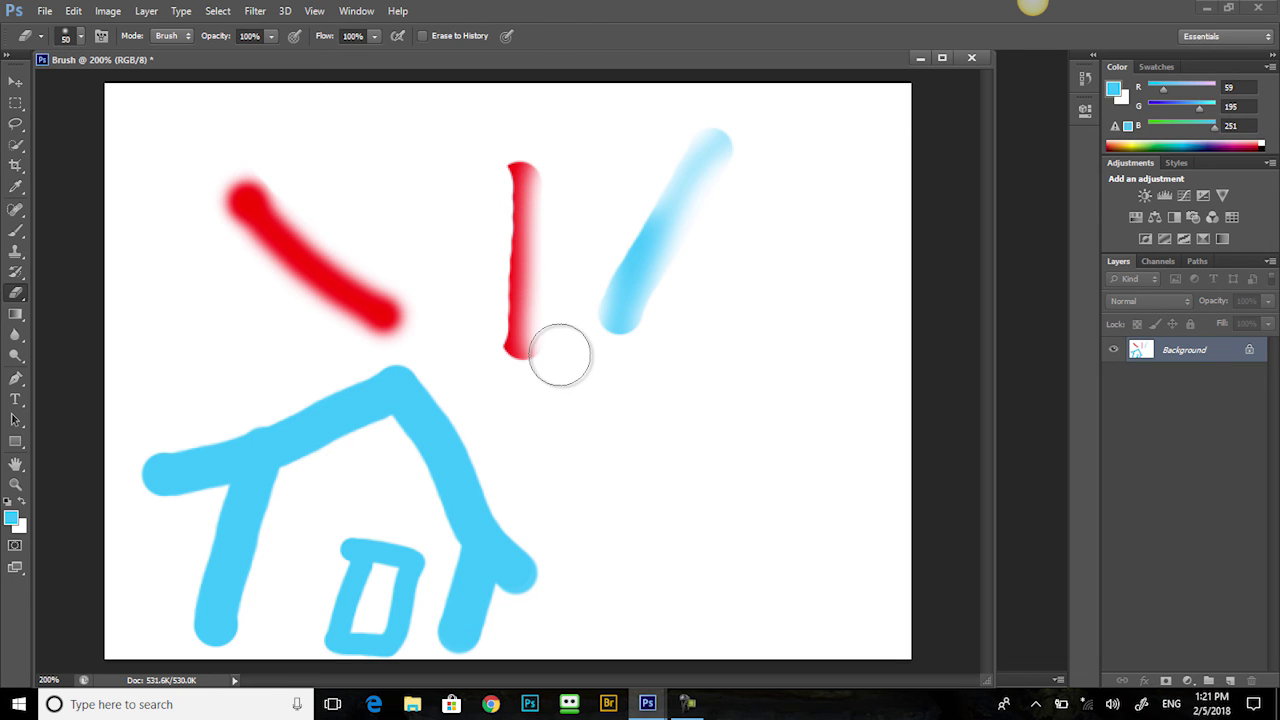
Set the Eraser's brush hardness back to 100%.
click(81, 36)
drag(125, 127, 187, 126)
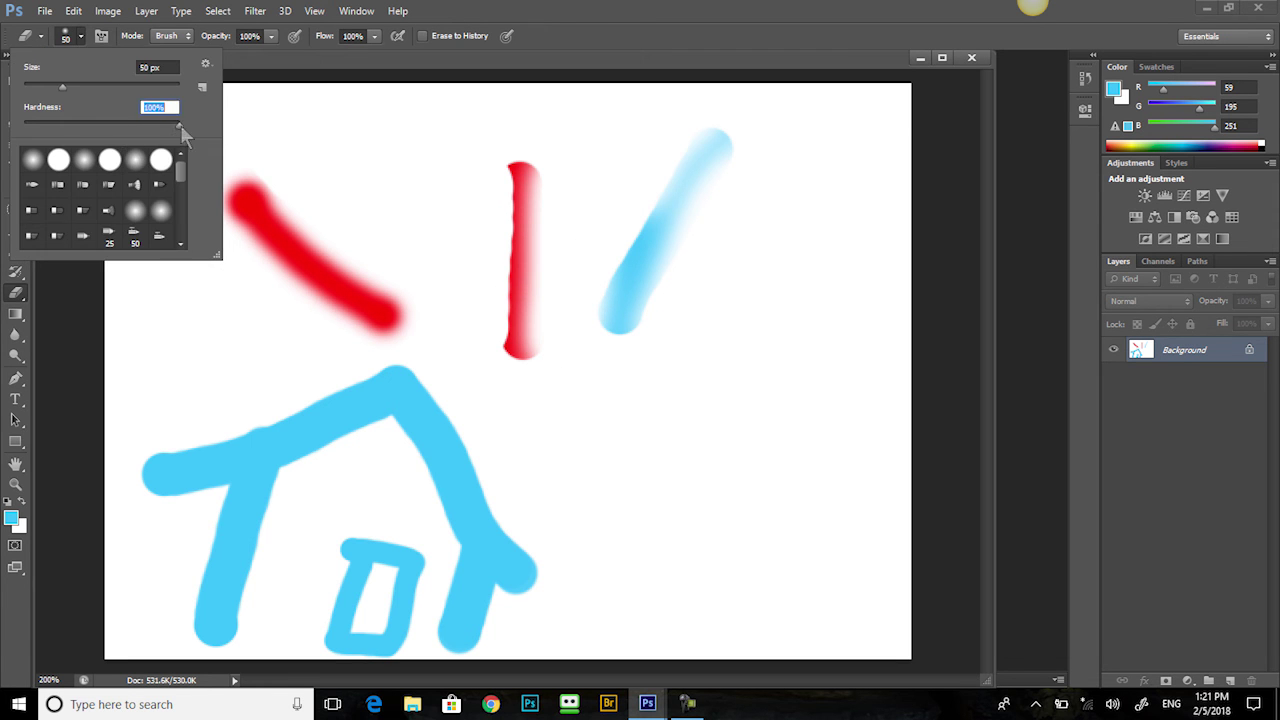
click(251, 271)
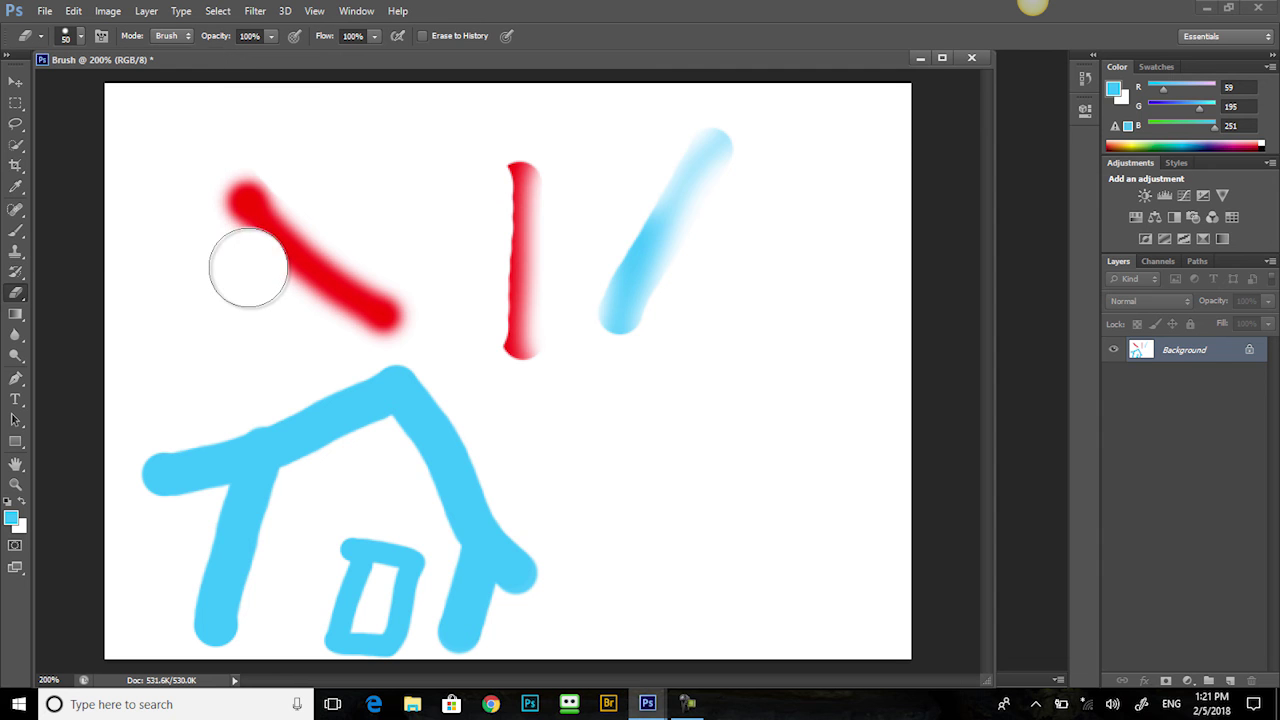
Erase the remaining red diagonal, red vertical and blue practice strokes from the canvas.
mouse_move(288, 304)
mouse_down()
mouse_move(408, 306)
mouse_move(244, 191)
mouse_up()
mouse_move(491, 200)
mouse_down()
mouse_move(514, 167)
mouse_move(509, 337)
mouse_up()
drag(362, 306, 297, 309)
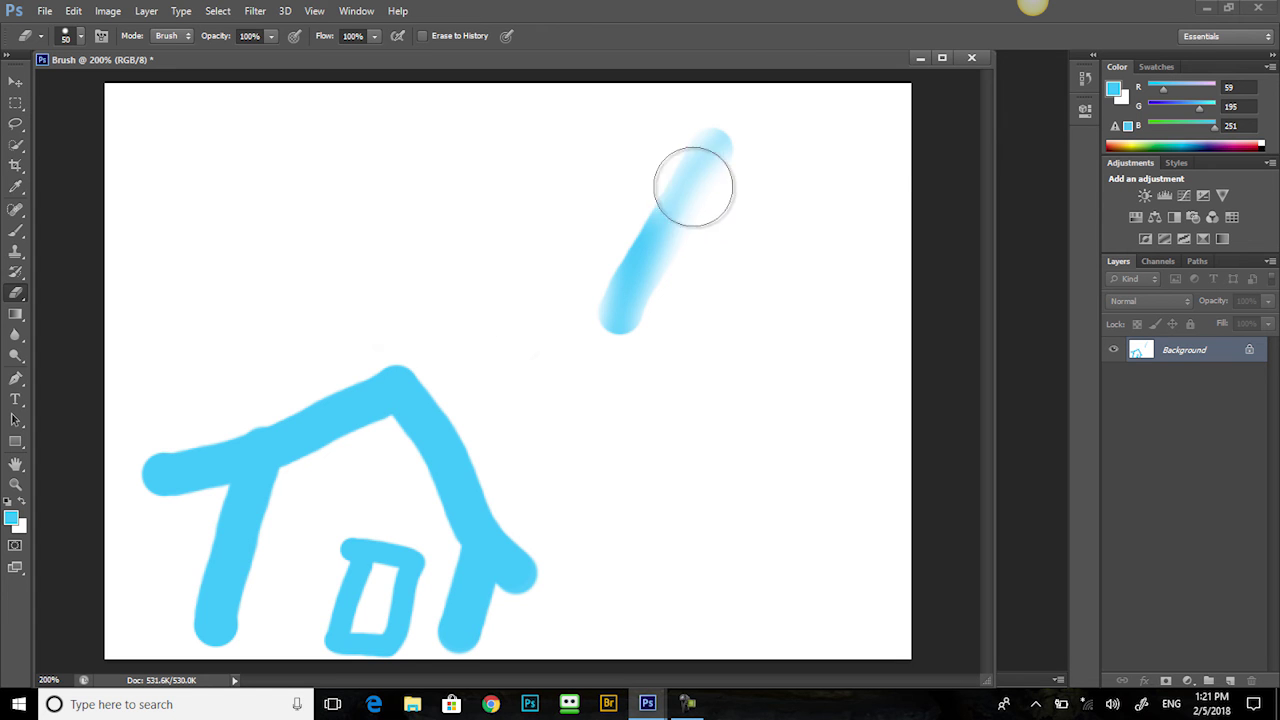
mouse_move(694, 180)
mouse_down()
mouse_move(711, 147)
mouse_move(636, 231)
mouse_move(602, 306)
mouse_move(607, 336)
mouse_move(671, 291)
mouse_move(696, 239)
mouse_up()
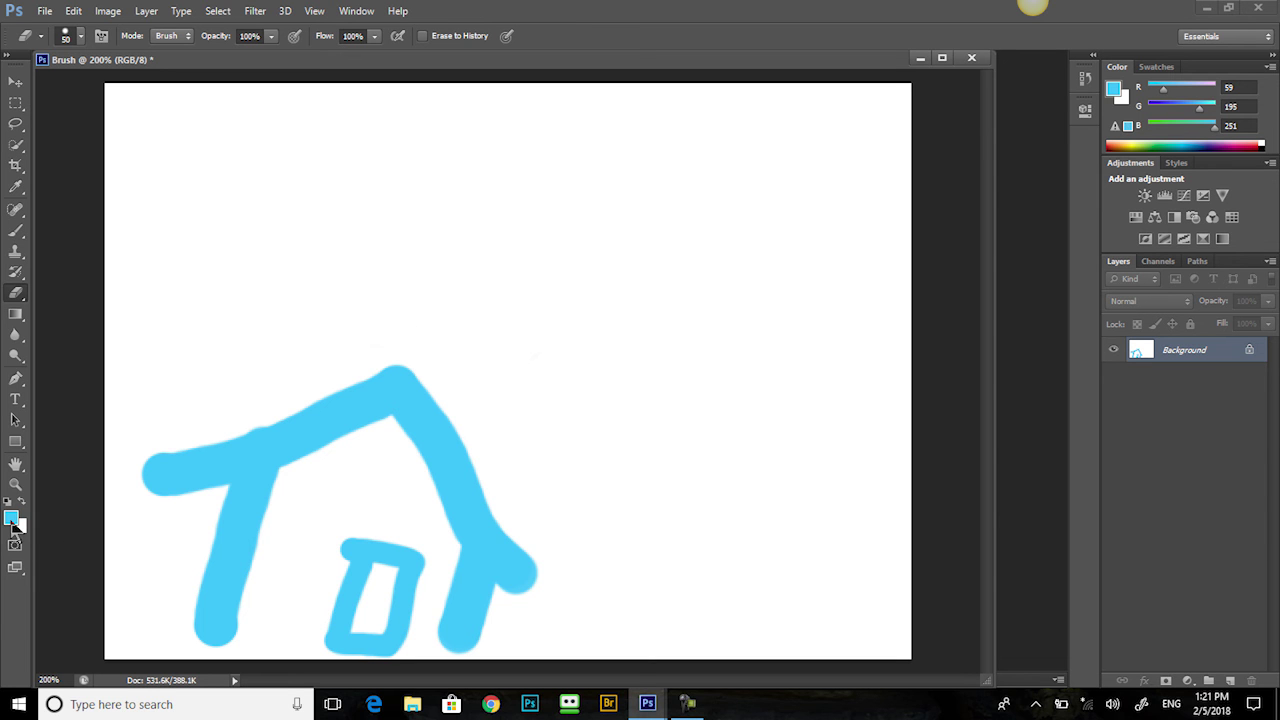
Set the foreground colour to bright green (3bfb52) and brush a curved stroke above the house.
click(12, 522)
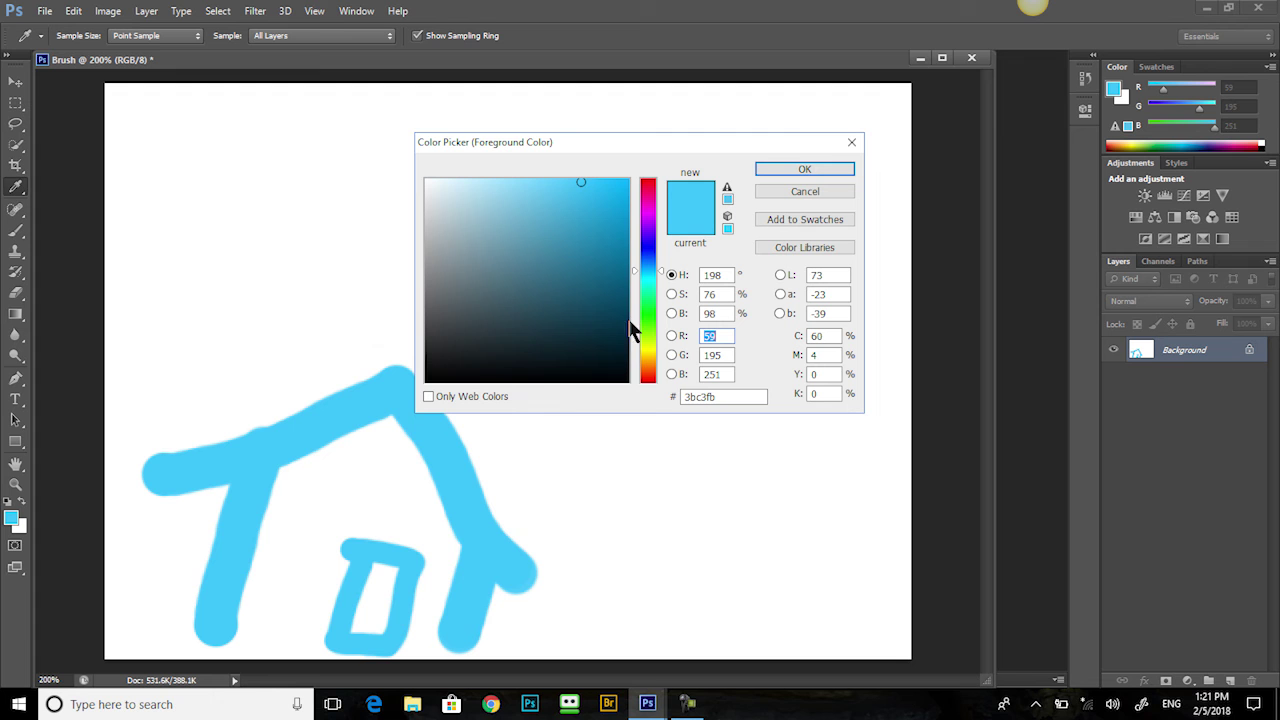
click(644, 312)
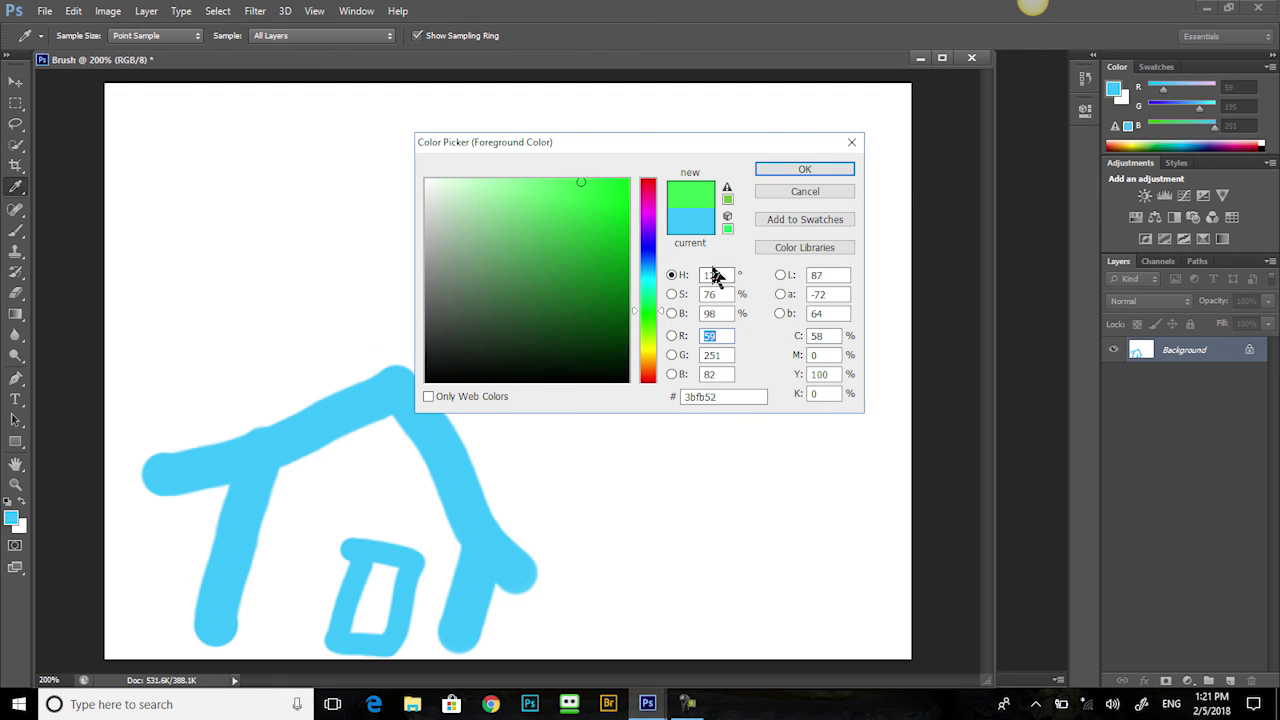
click(802, 170)
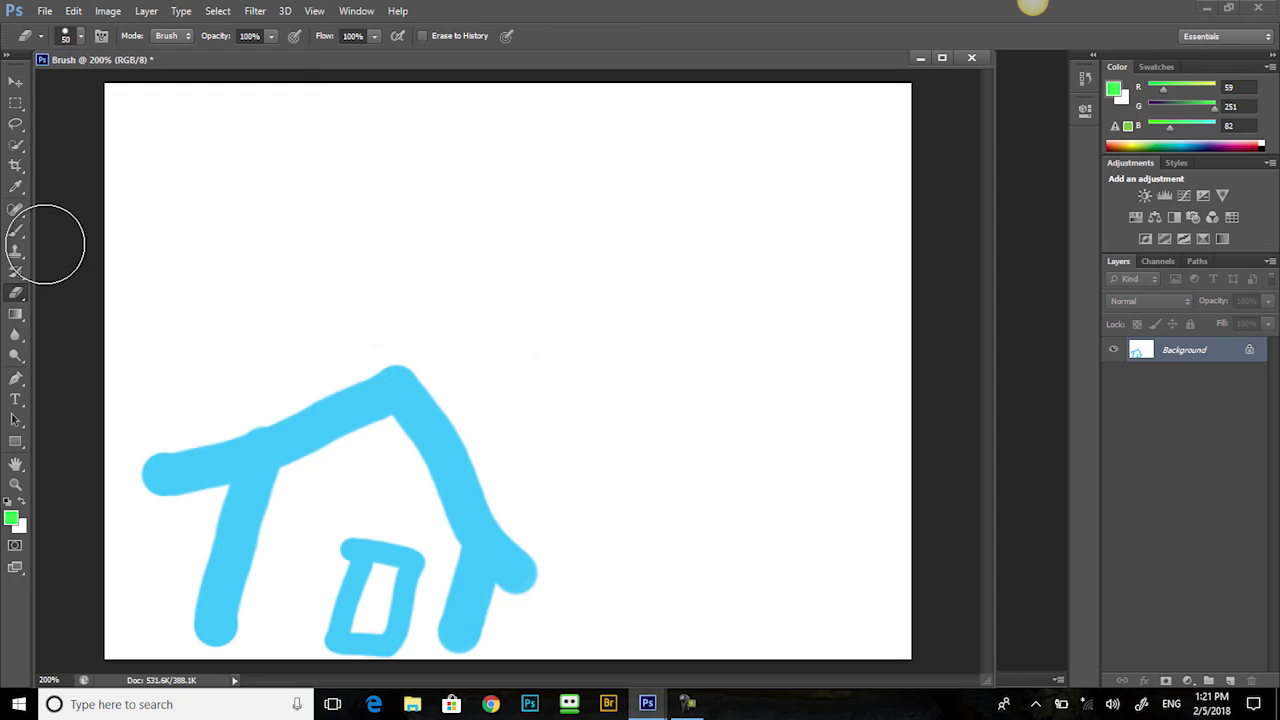
click(16, 232)
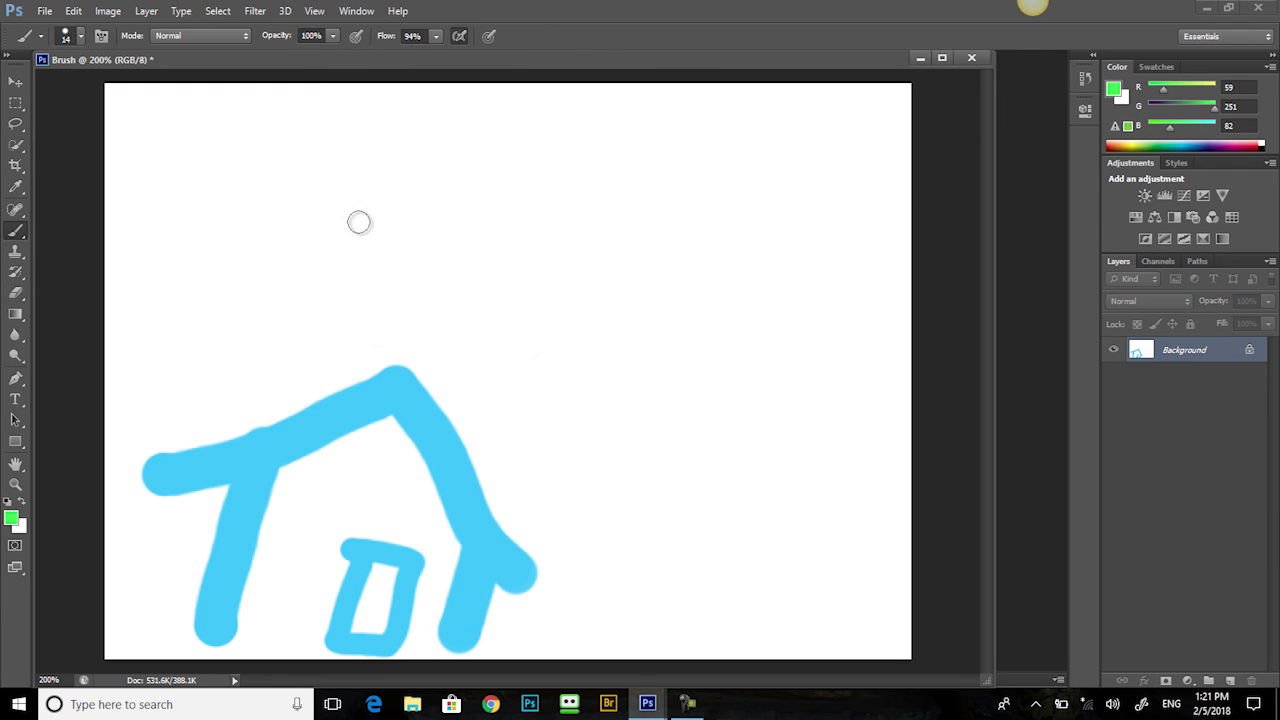
drag(377, 176, 586, 263)
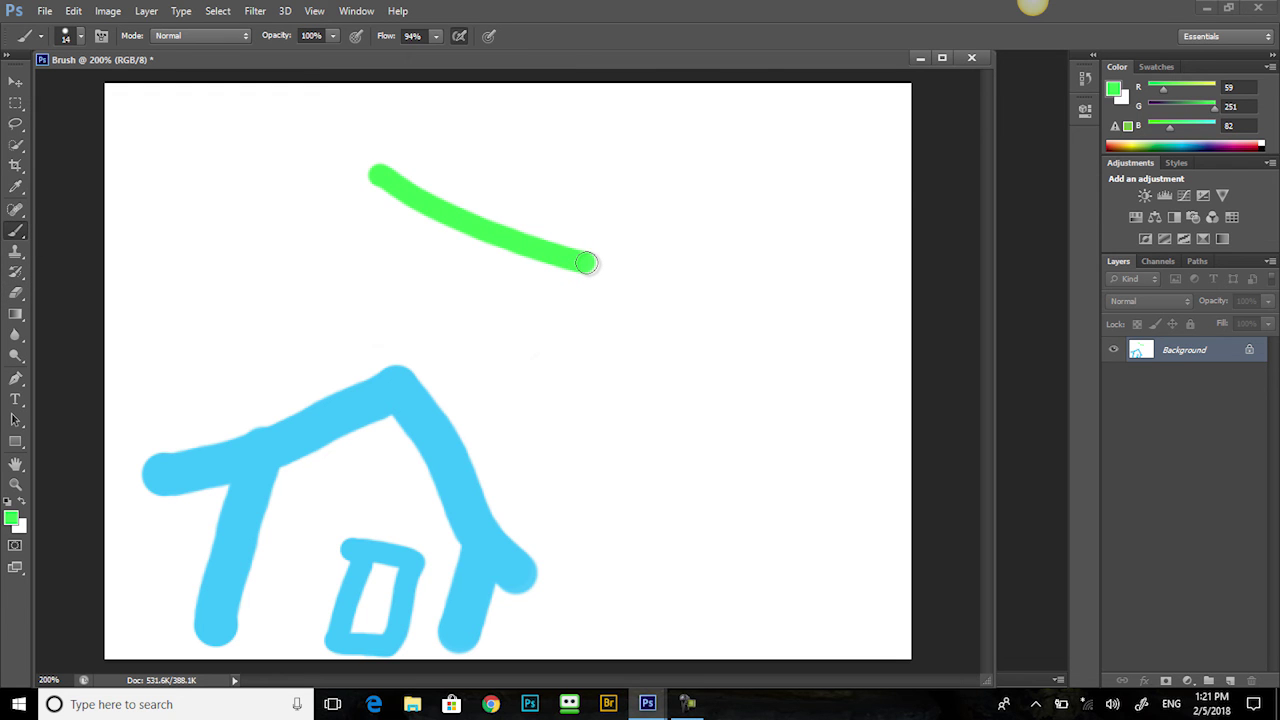